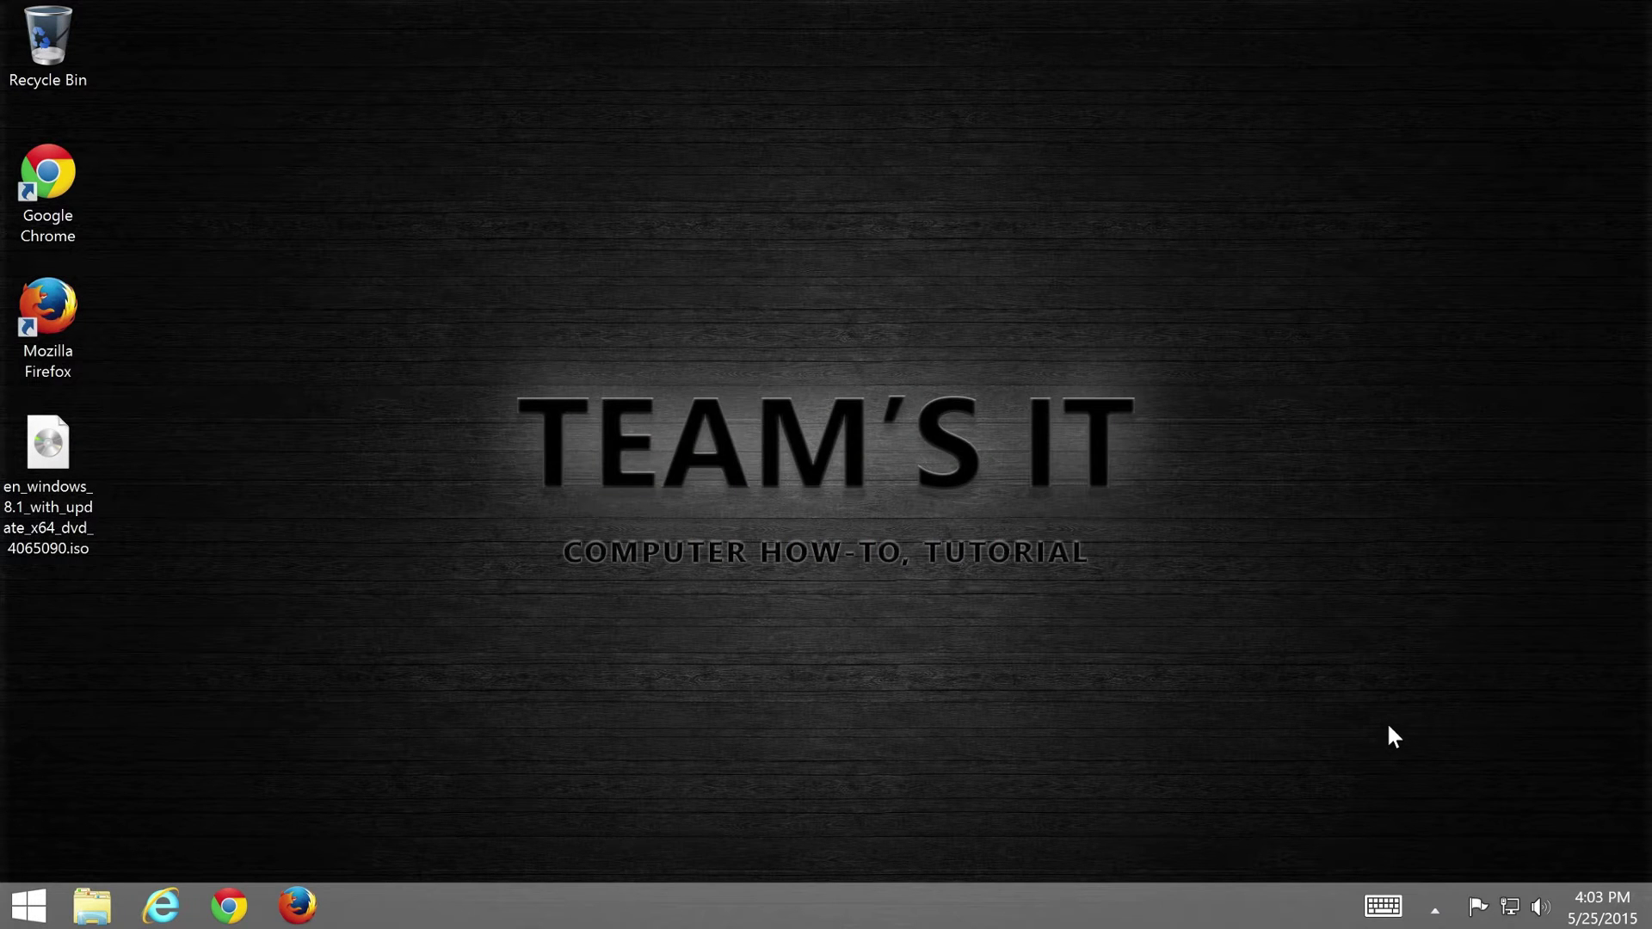
# Open the Desktop folder in File Explorer and widen the name column to read the ISO file's full name.
pyautogui.click(94, 905)
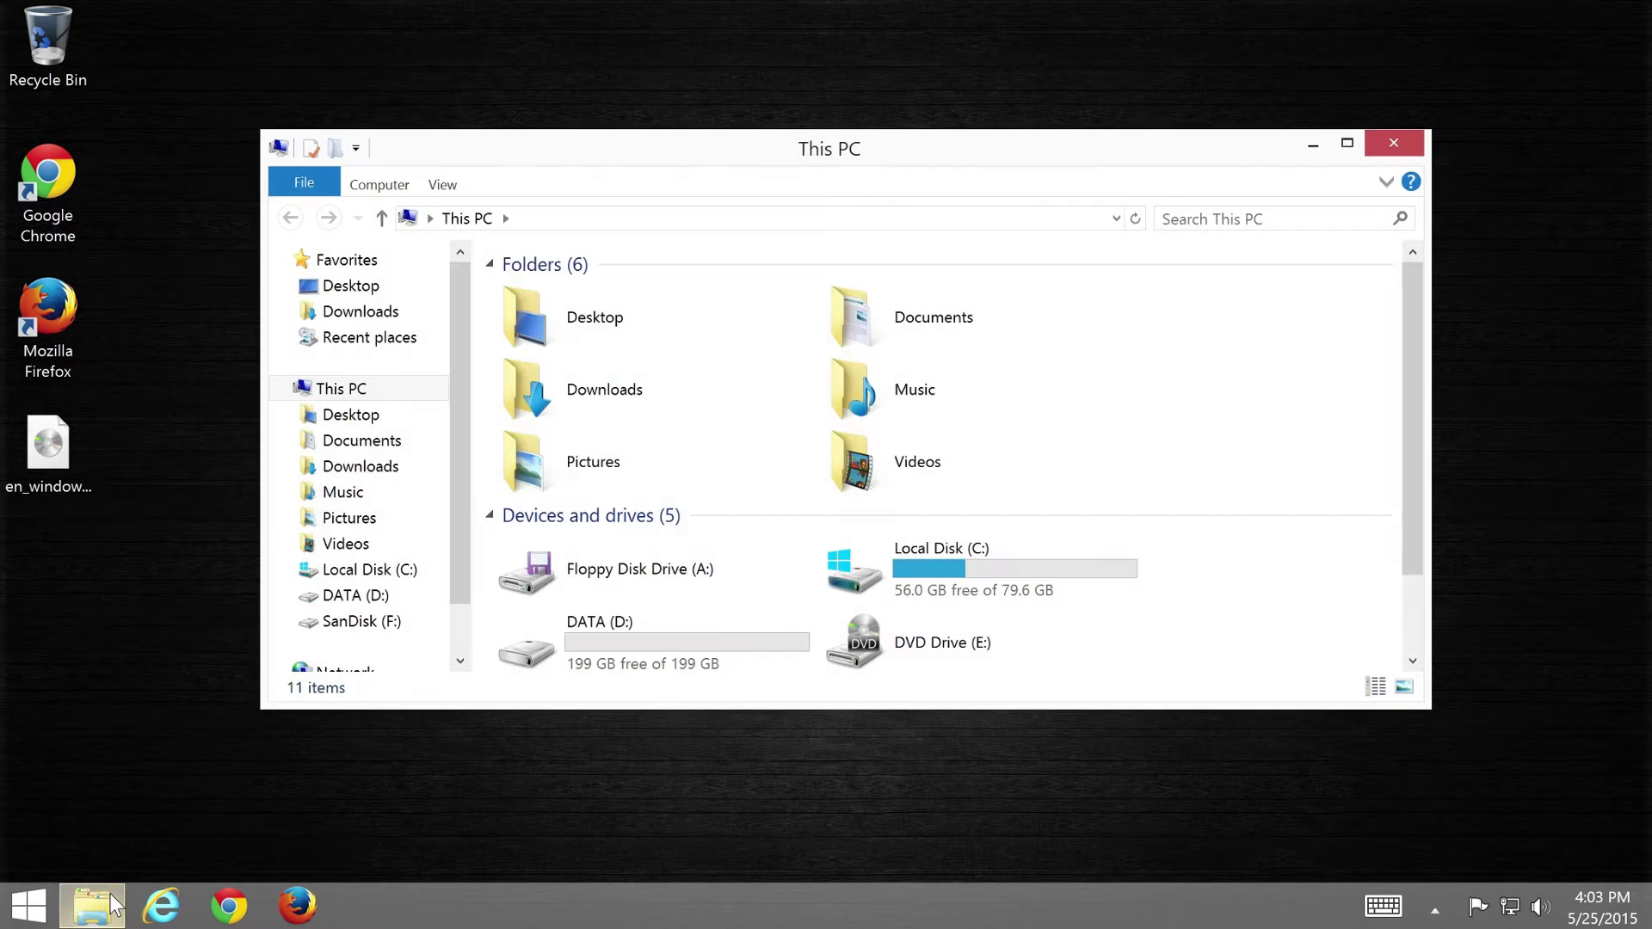
pyautogui.click(392, 418)
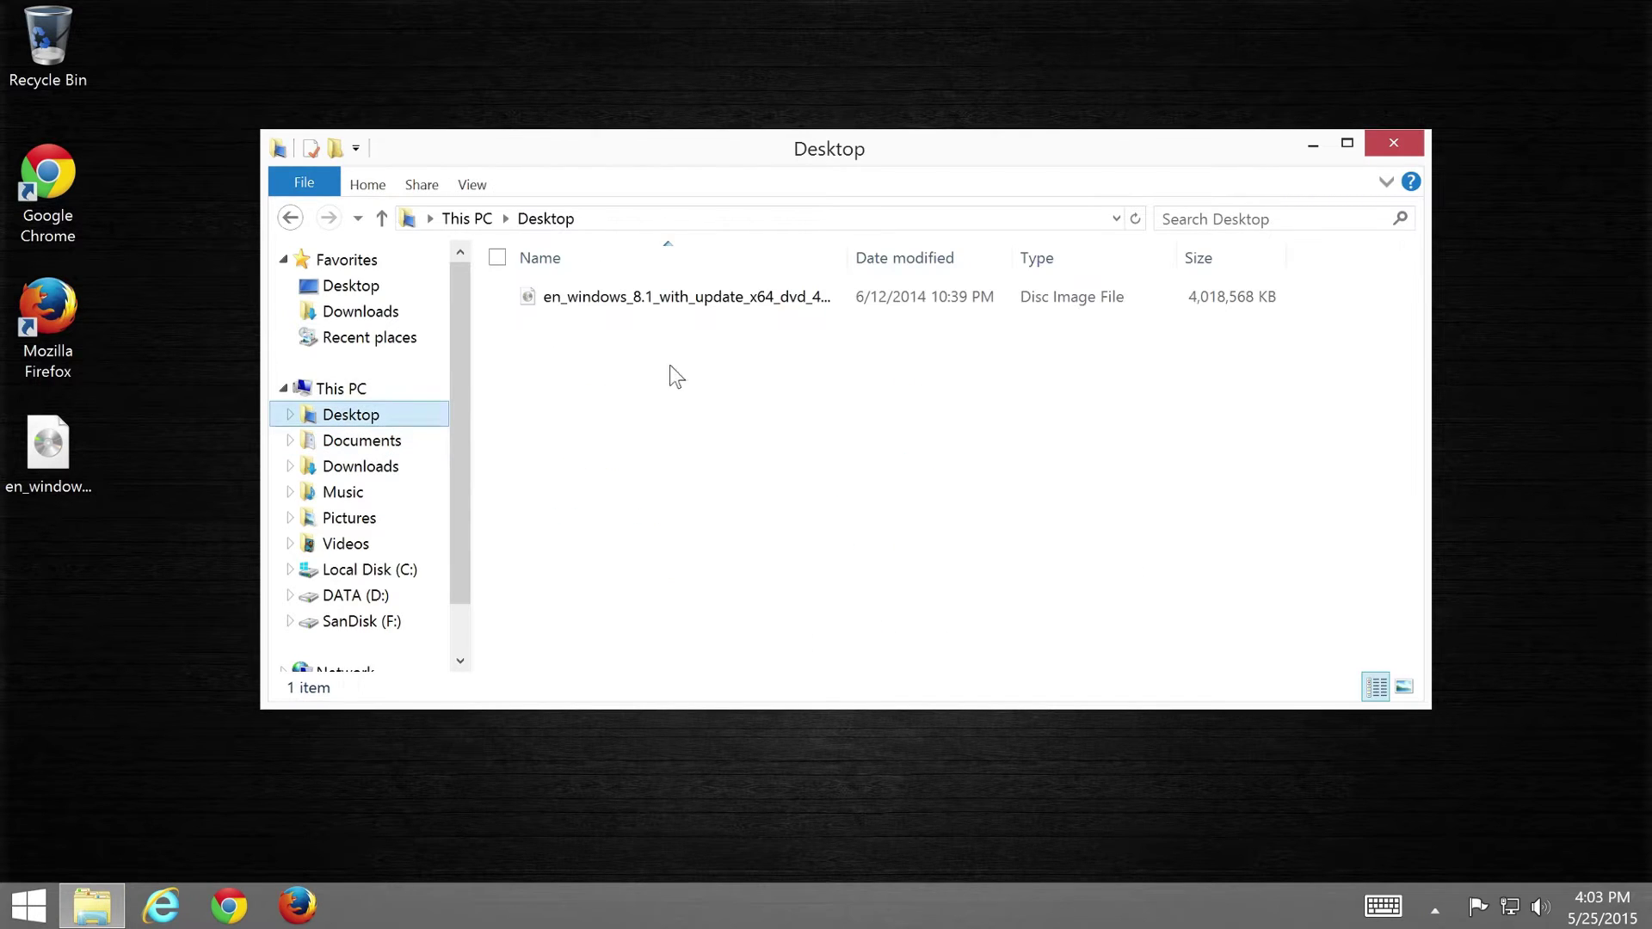
pyautogui.moveTo(851, 259); pyautogui.dragTo(928, 260)
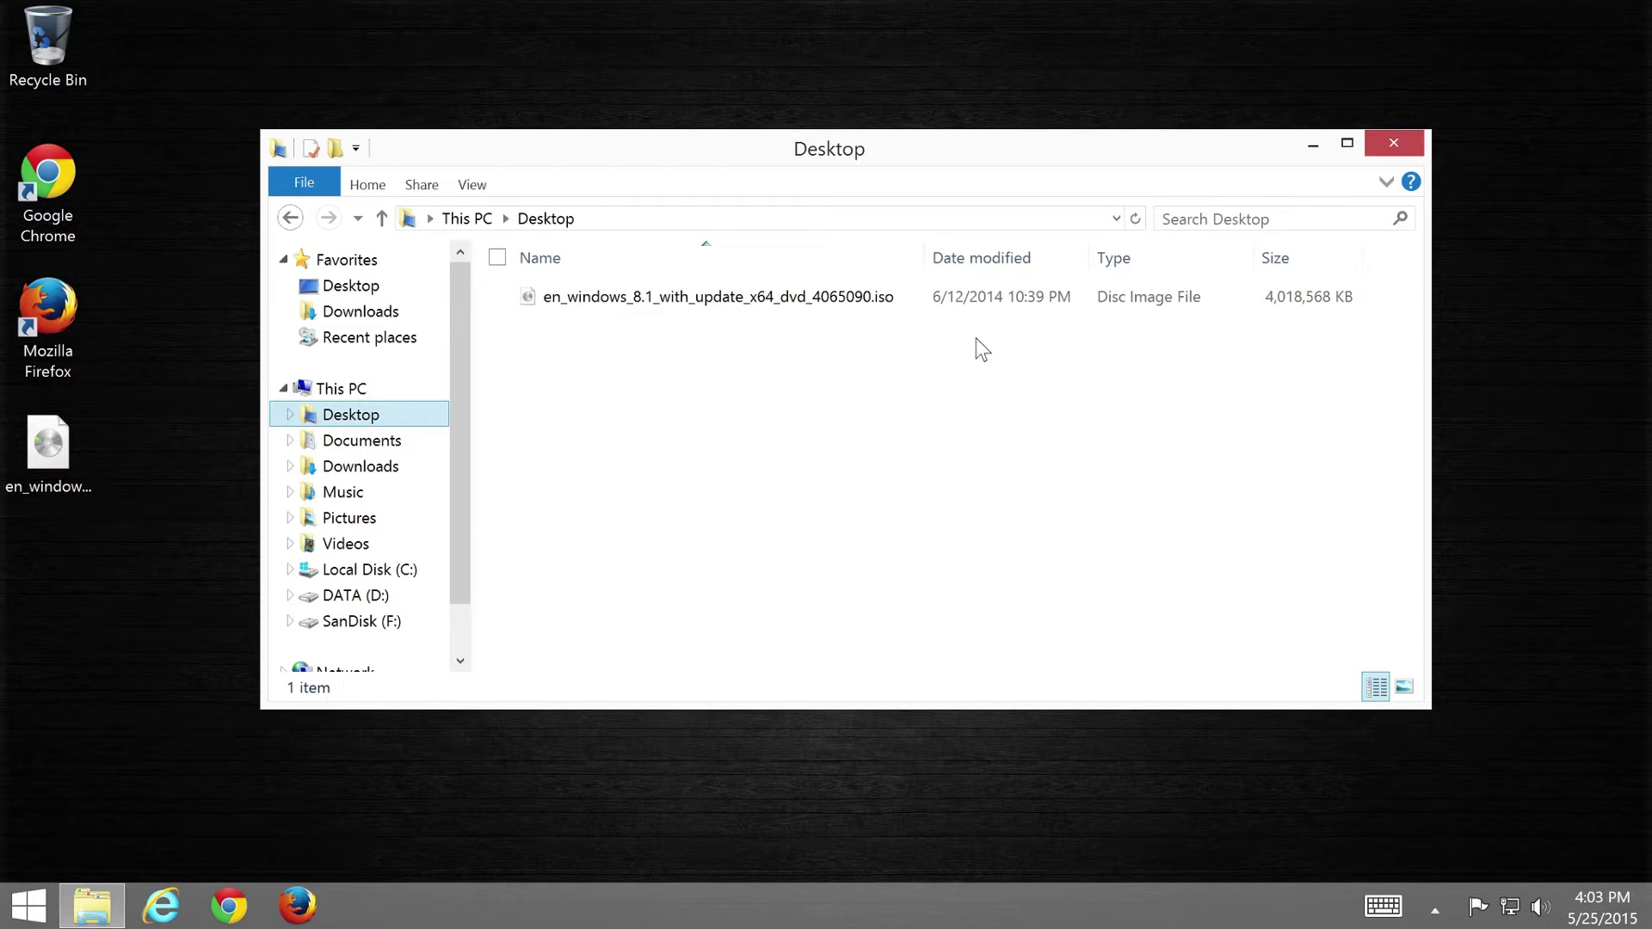
# Check the SanDisk (F:) drive's capacity among the drives of This PC and close File Explorer.
pyautogui.scroll(-1, 464, 540)
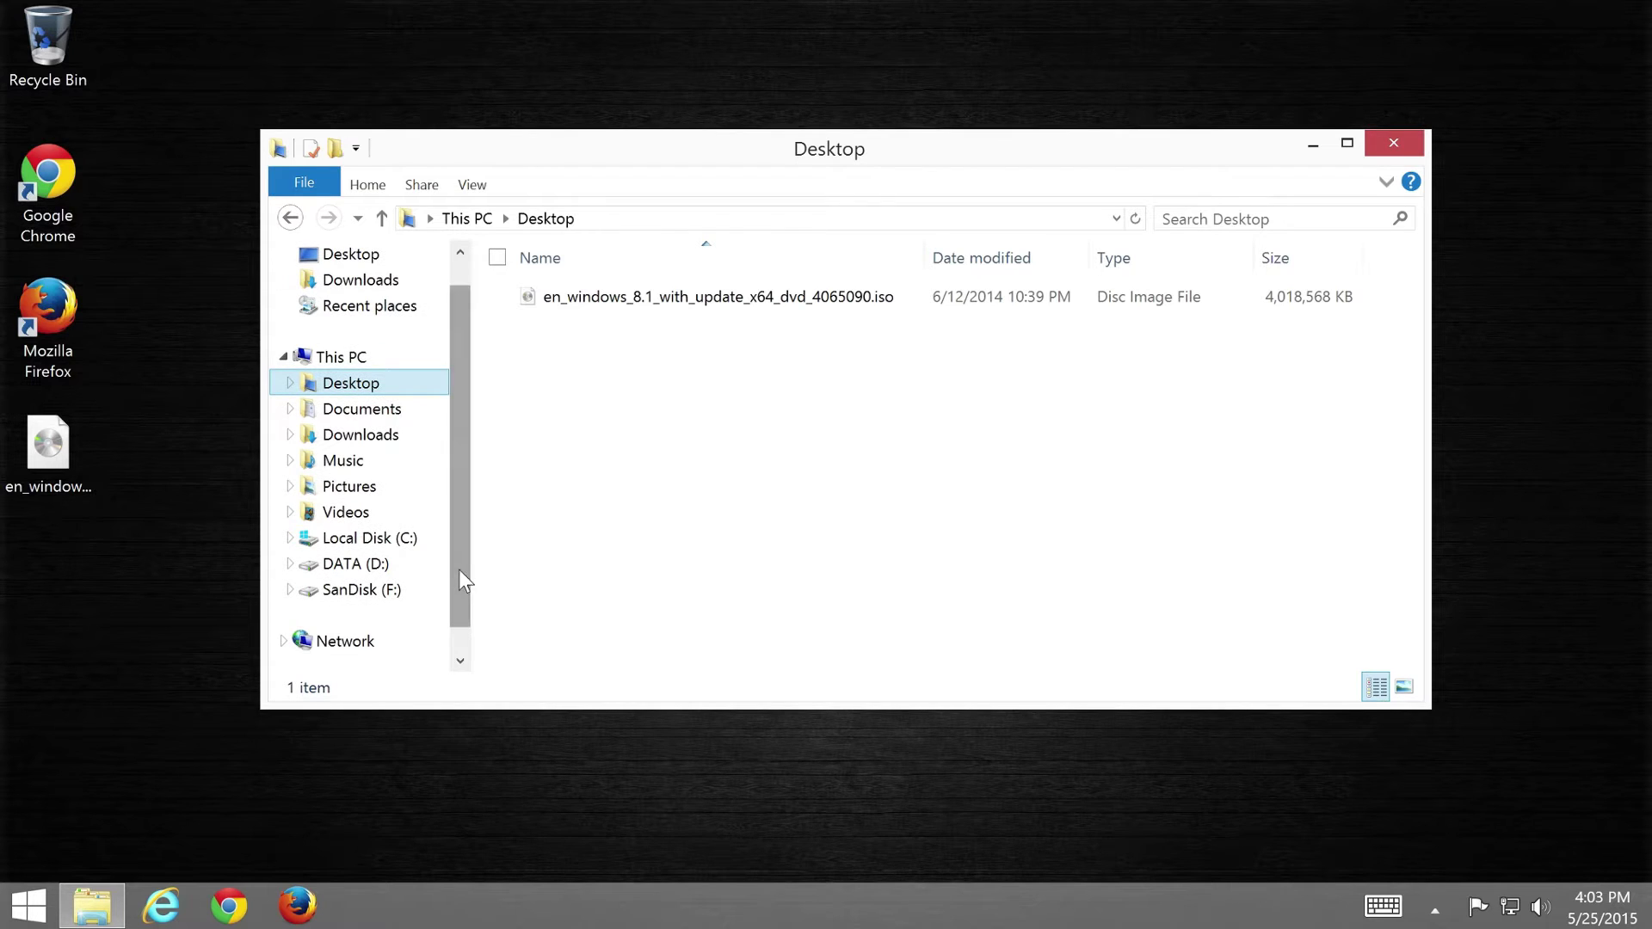
pyautogui.click(379, 357)
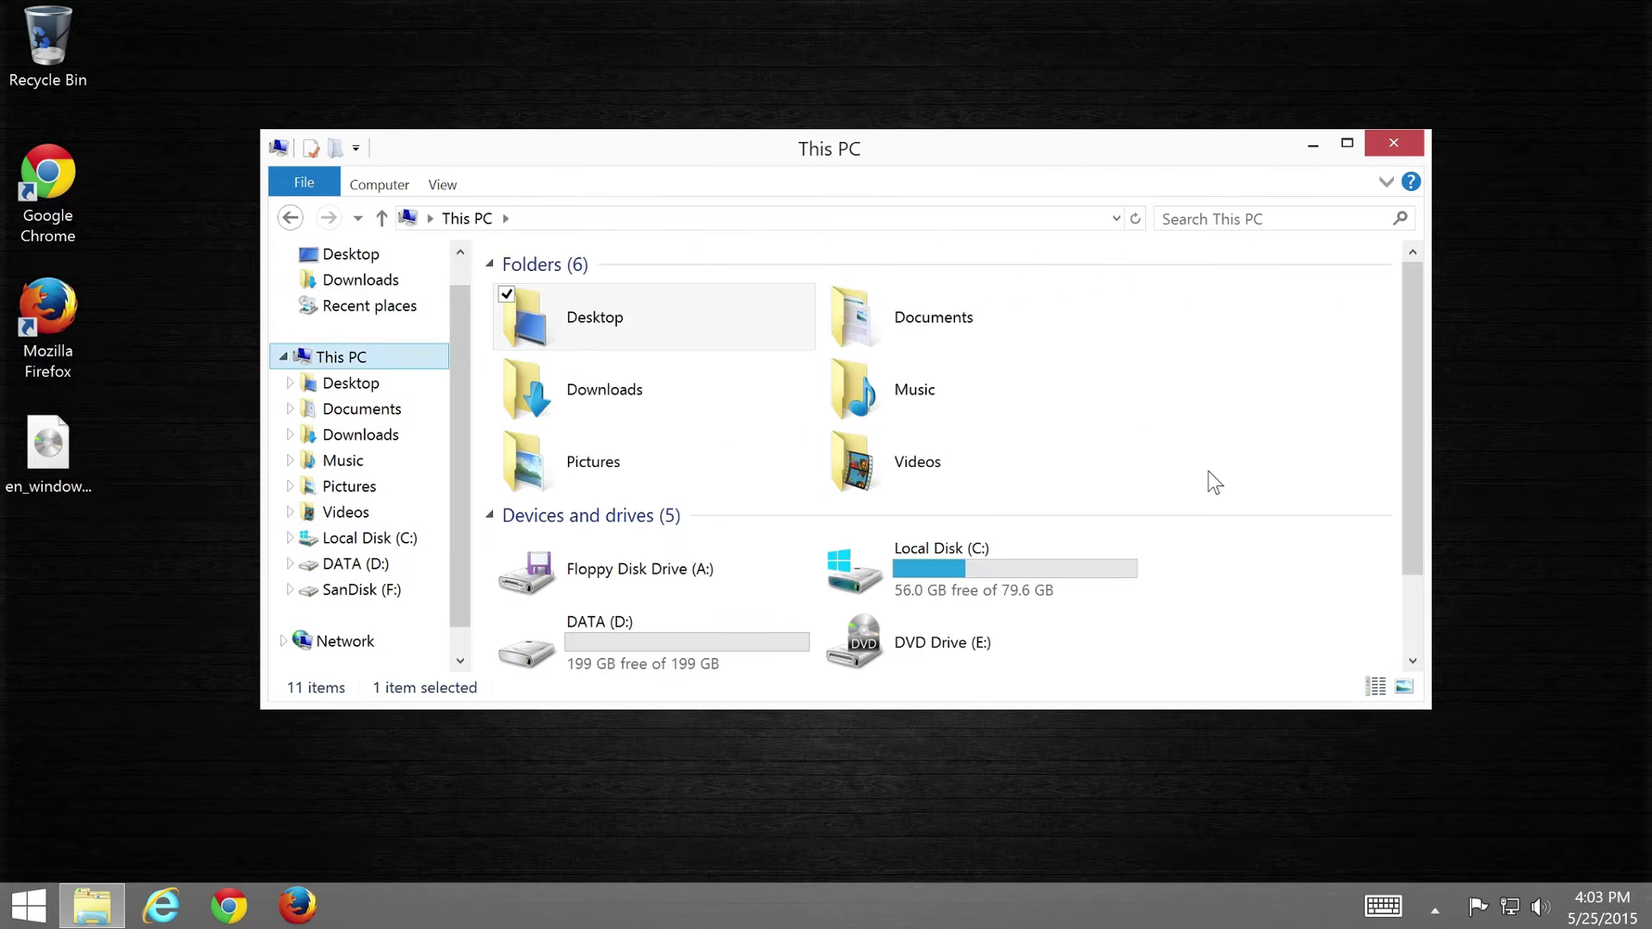
pyautogui.moveTo(1414, 508); pyautogui.dragTo(1419, 622)
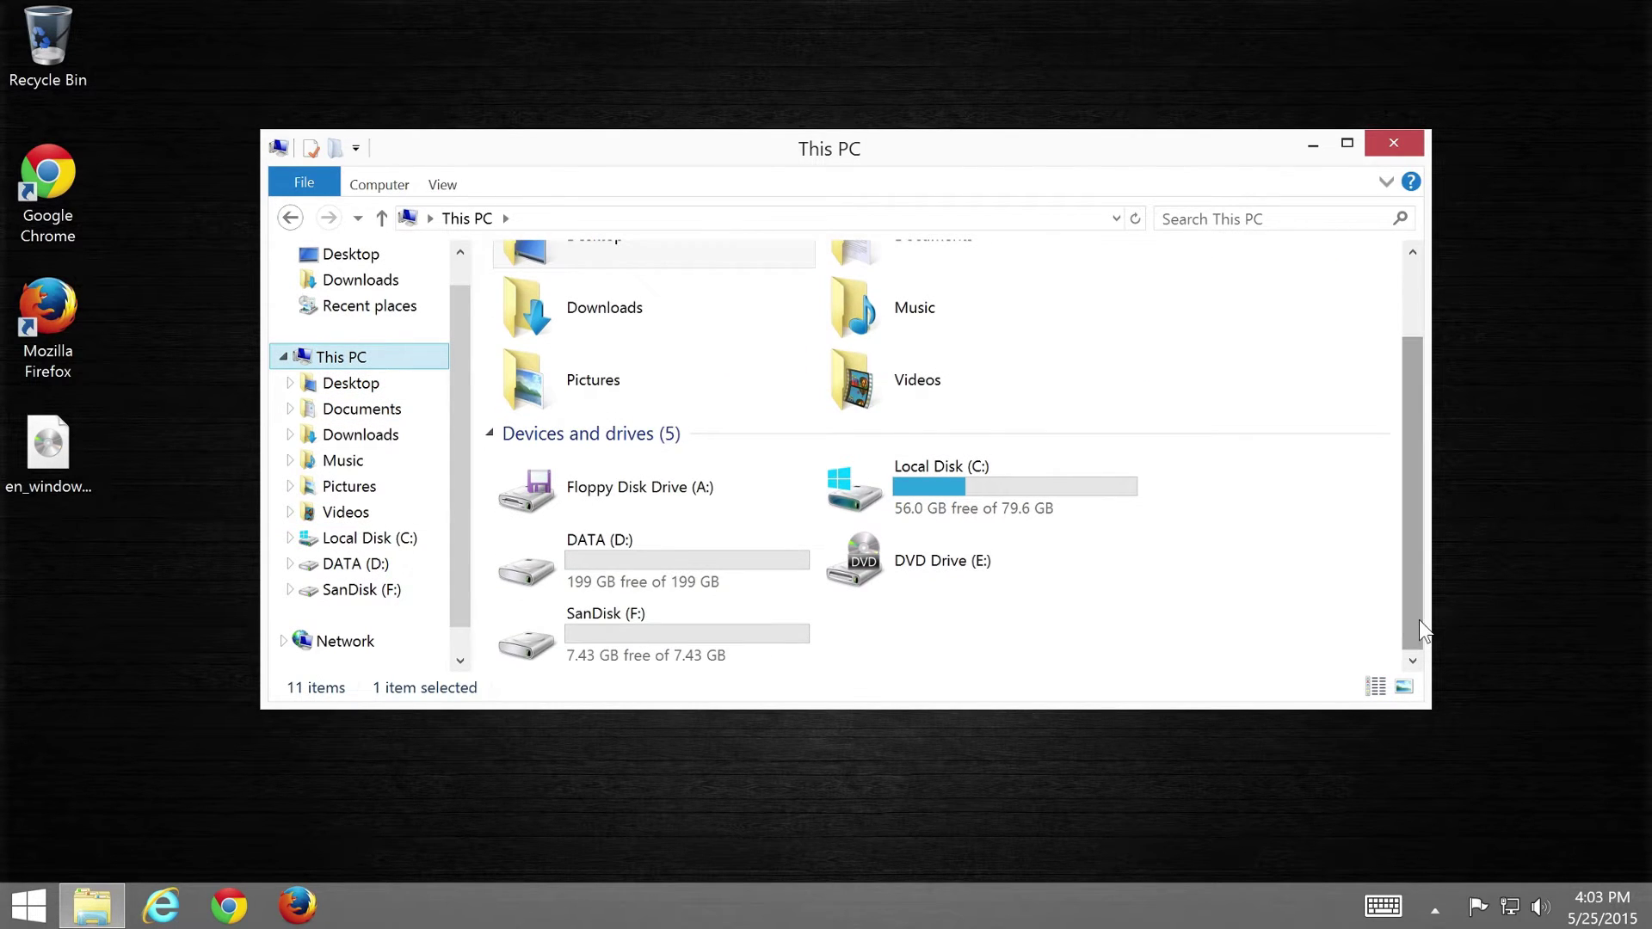
pyautogui.moveTo(786, 660)
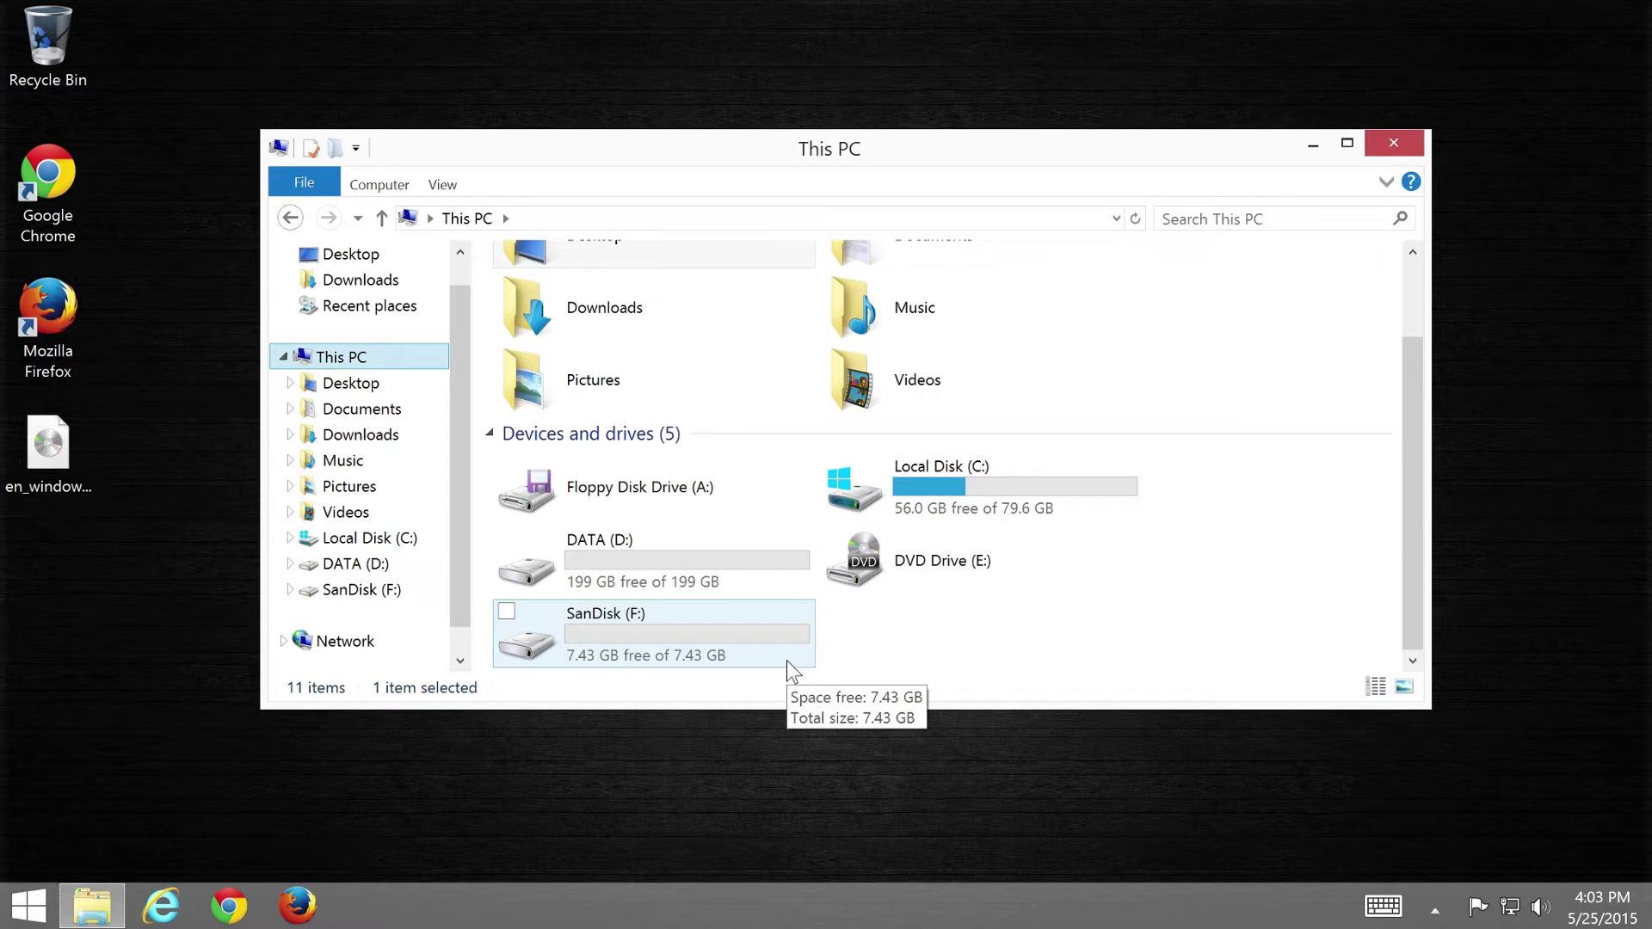
pyautogui.click(1378, 153)
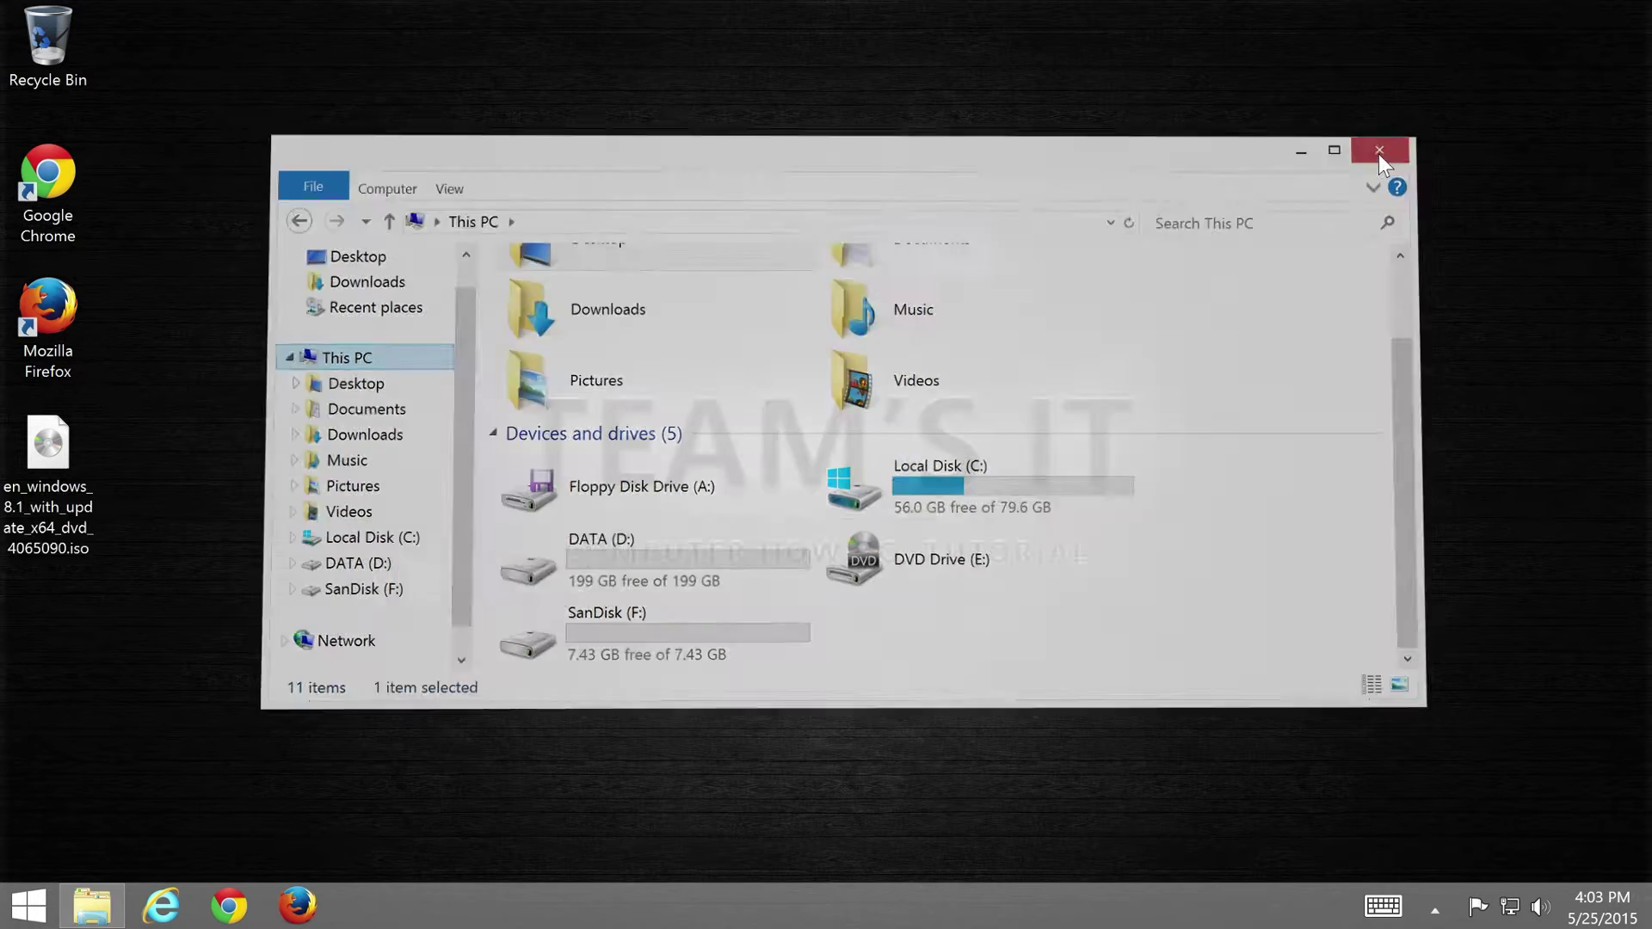
# Open Firefox, search the web for "rufus" and go to the rufus.akeo.ie site.
pyautogui.click(319, 890)
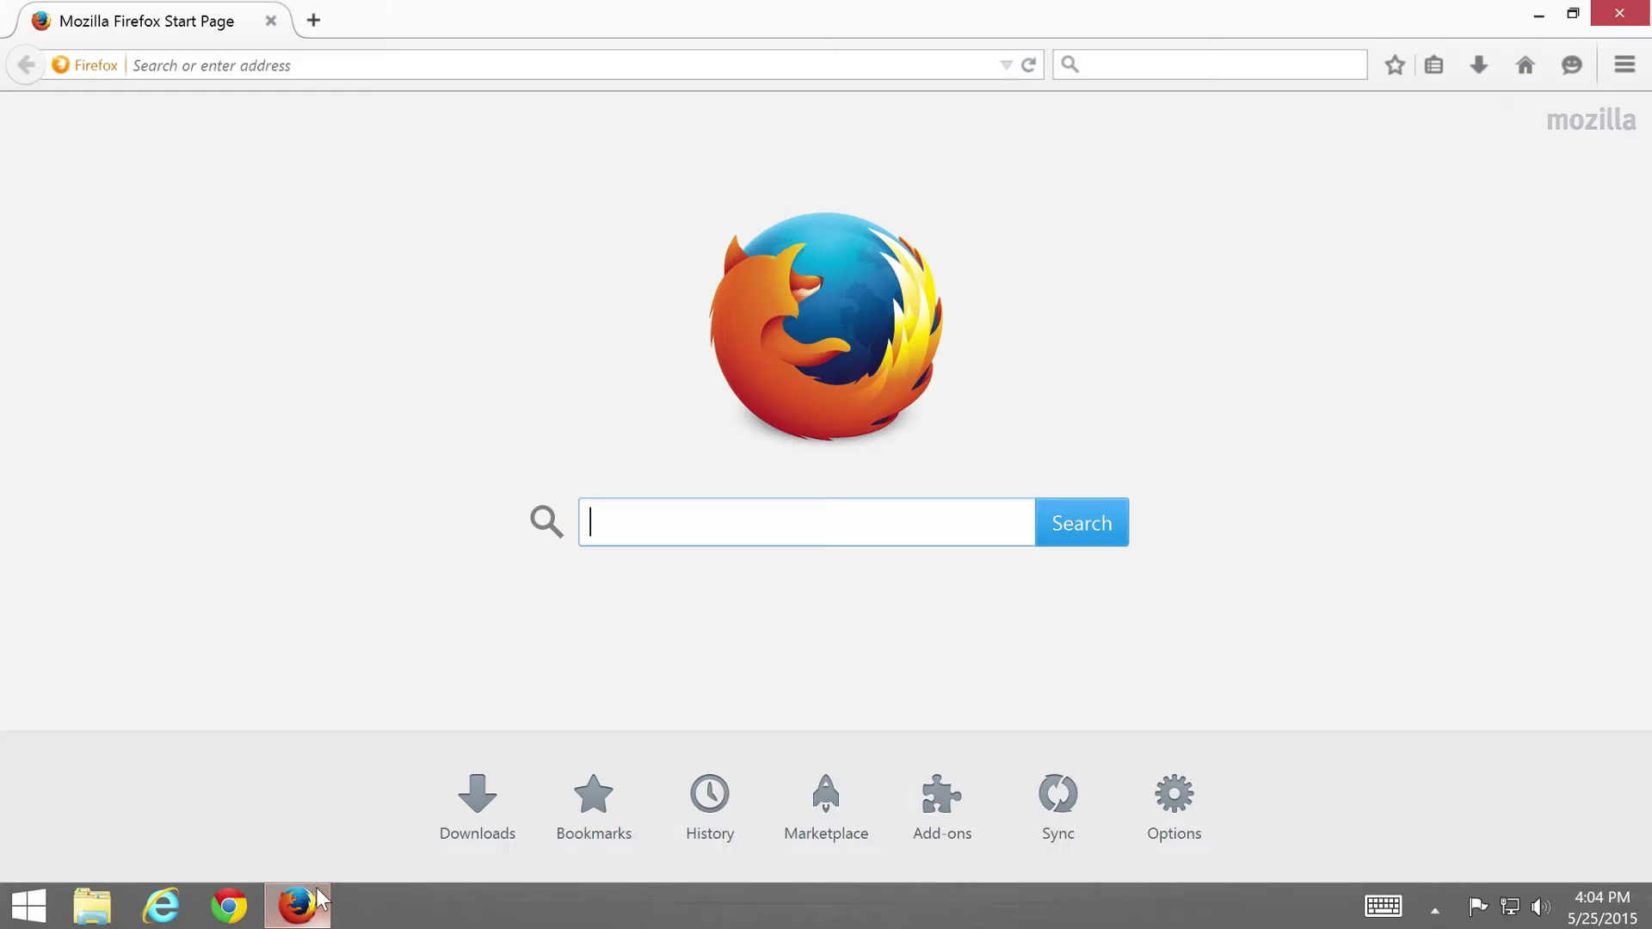
pyautogui.write('rufus')
pyautogui.press('Return')
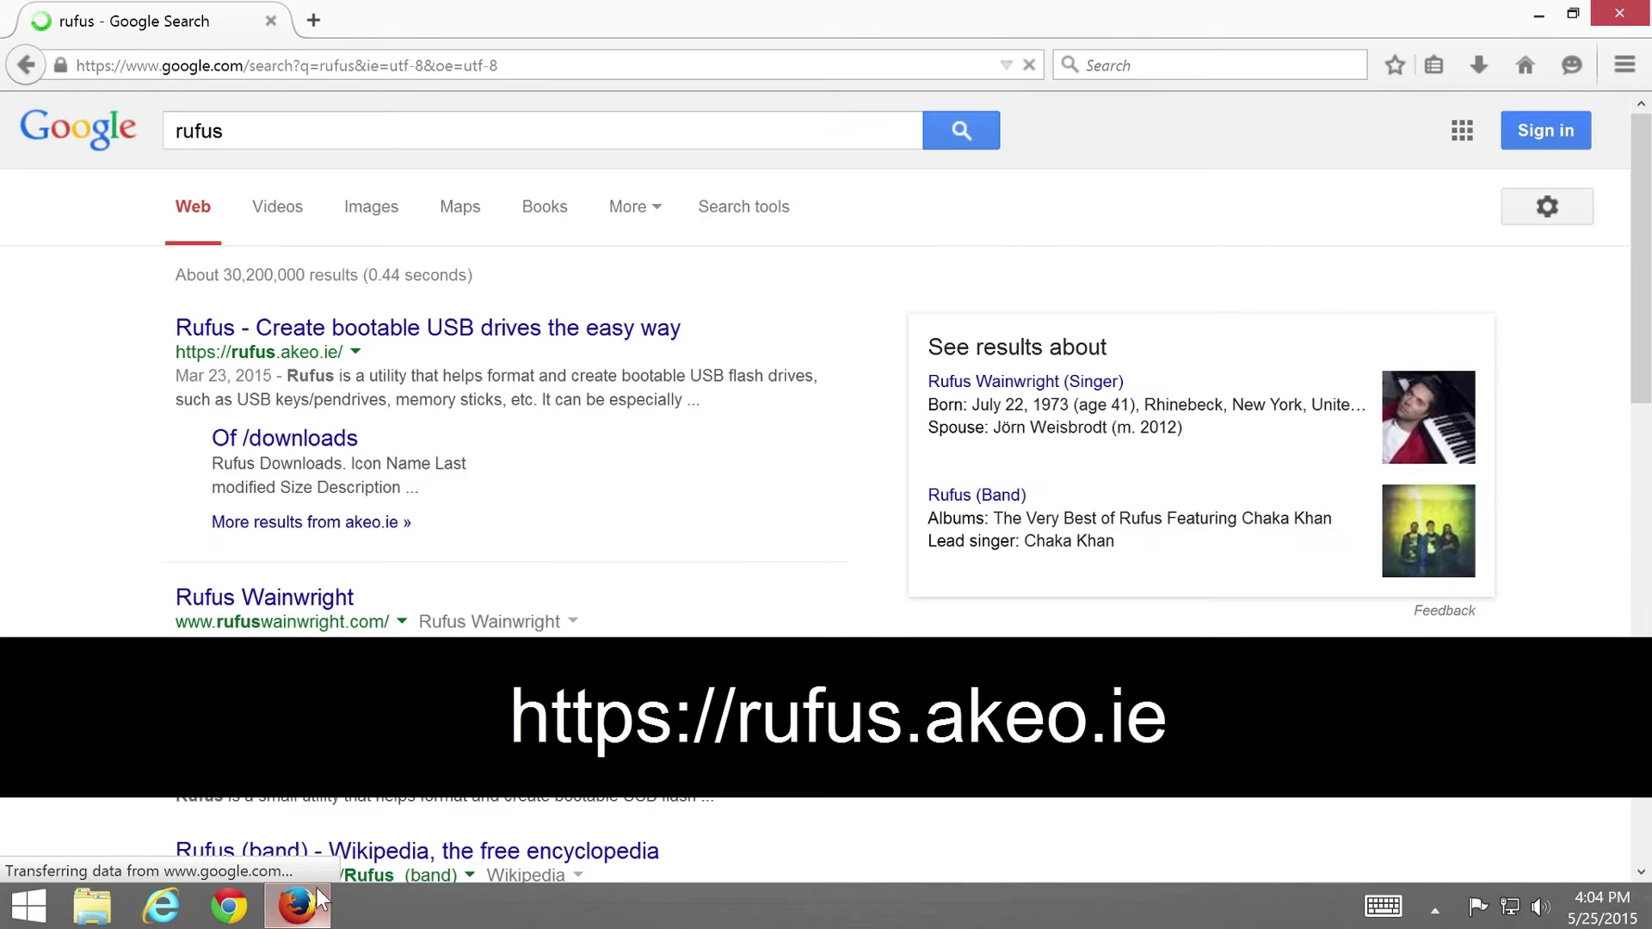
pyautogui.click(645, 336)
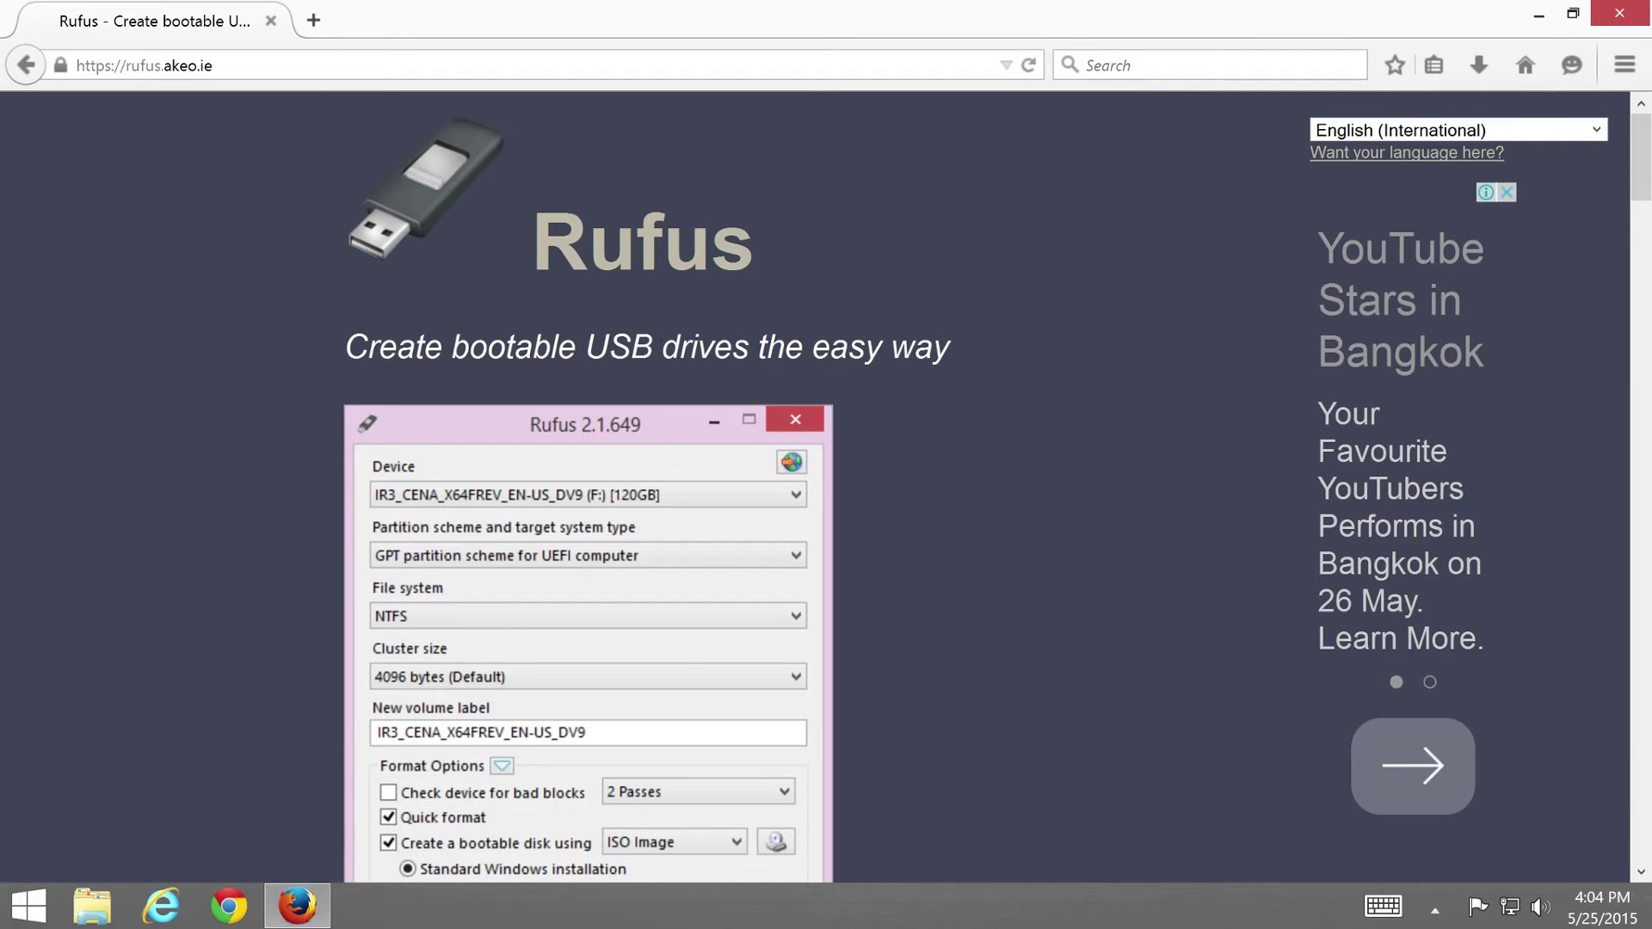
# Download Rufus 2.1 from the site's download section and save rufus-2.1.exe.
pyautogui.moveTo(1633, 180); pyautogui.dragTo(1643, 372)
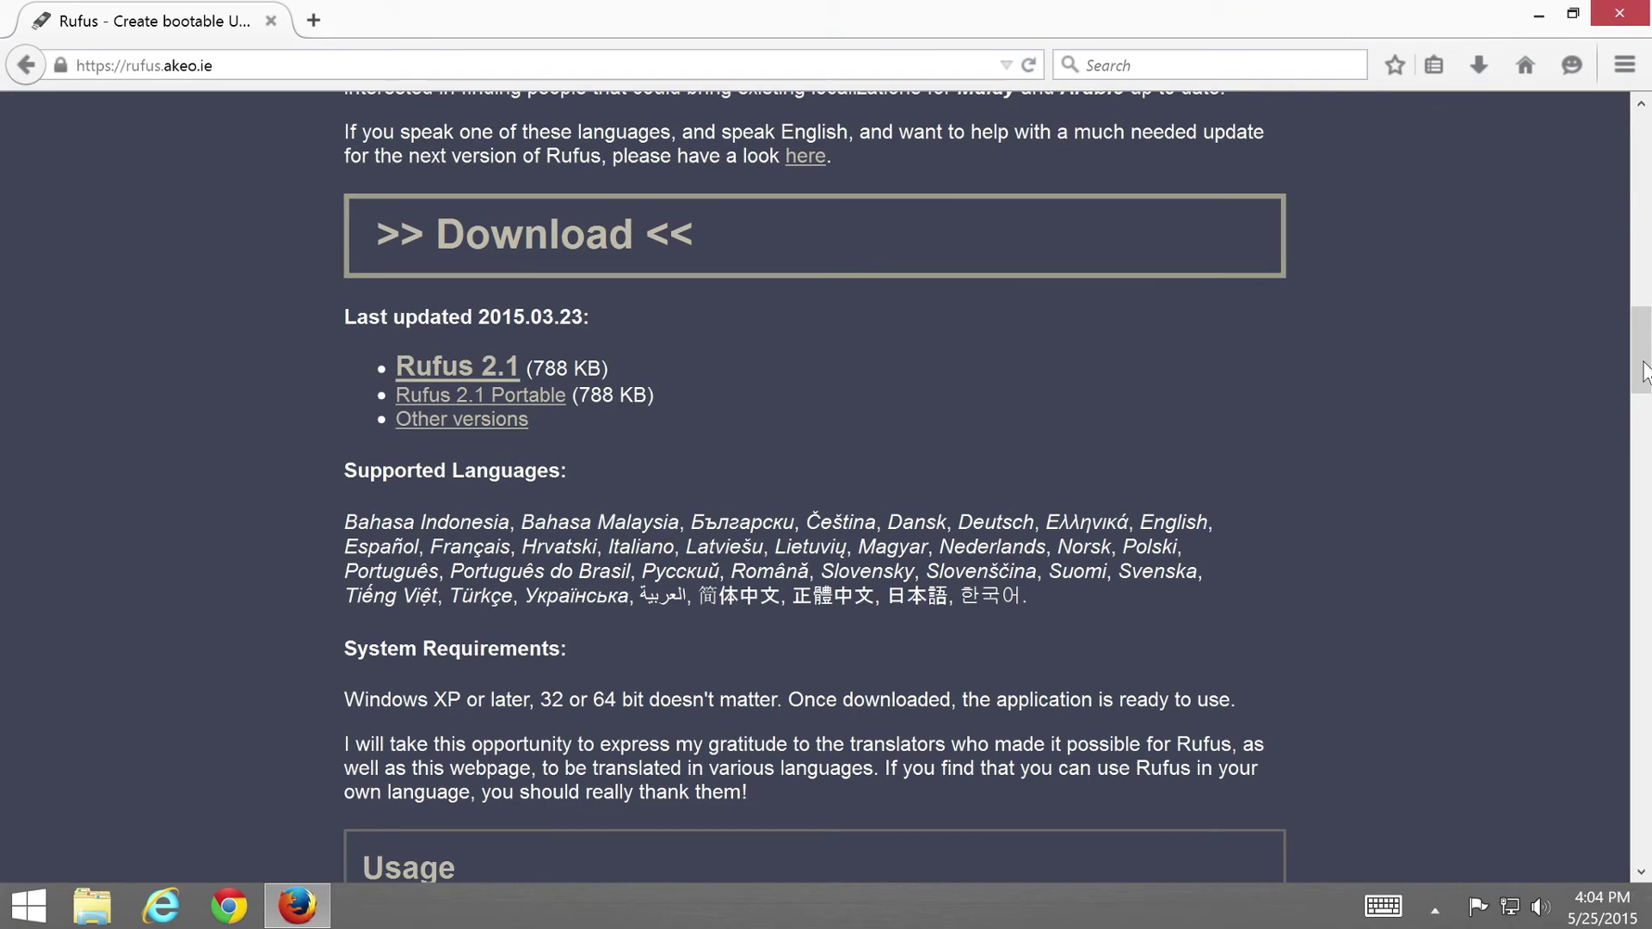
pyautogui.click(517, 378)
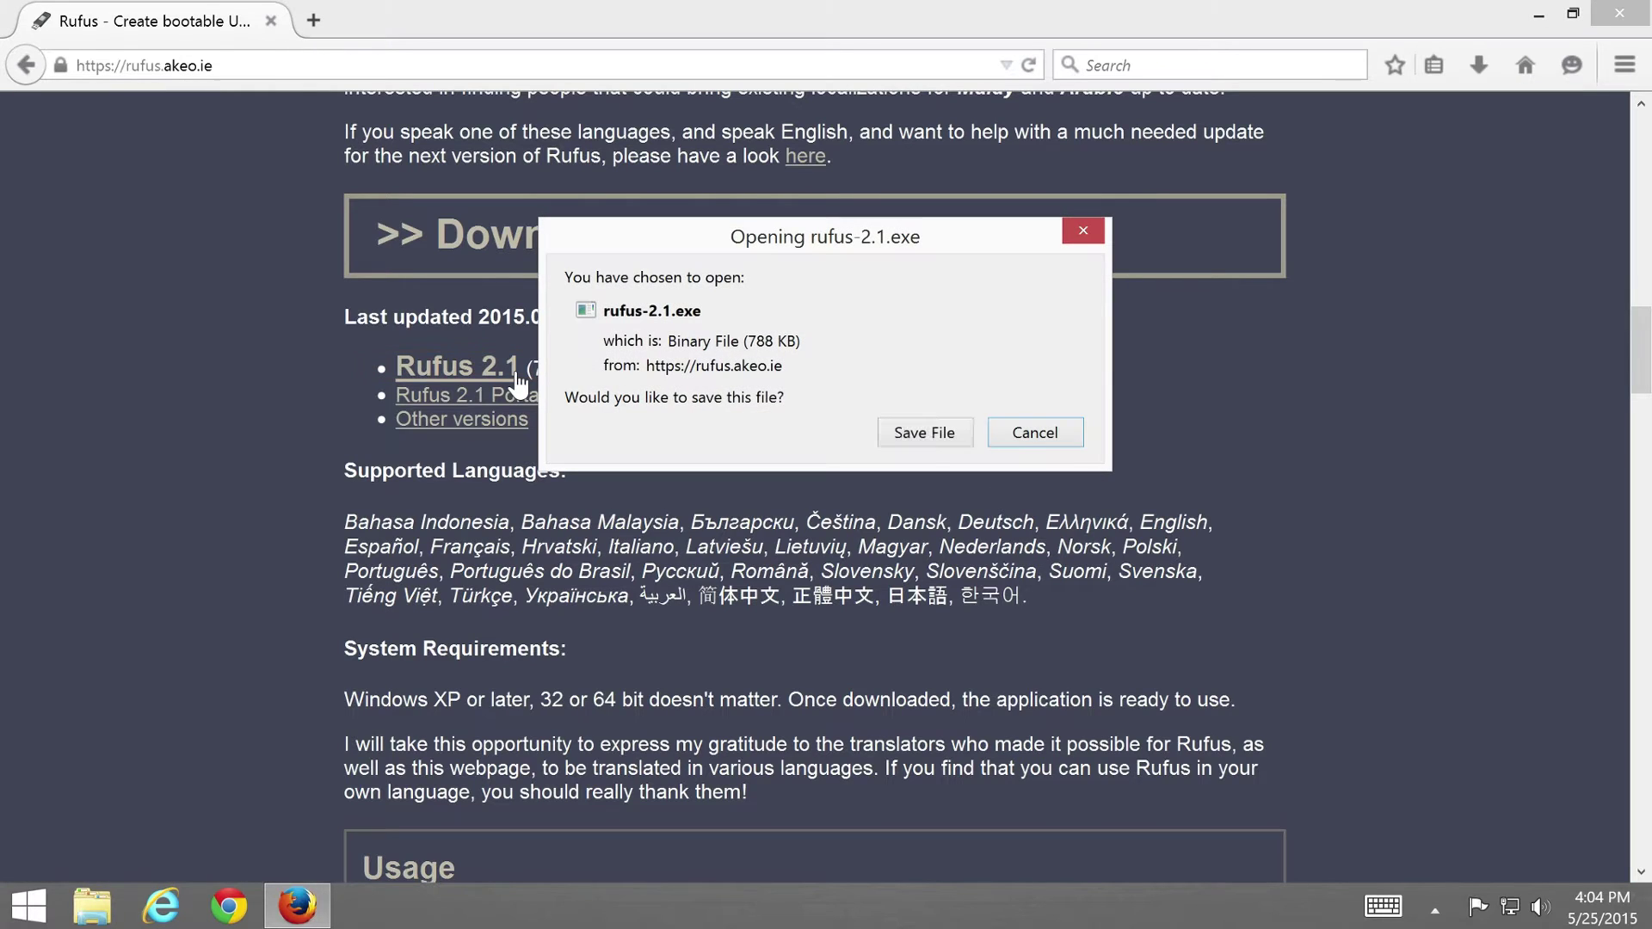
pyautogui.click(925, 436)
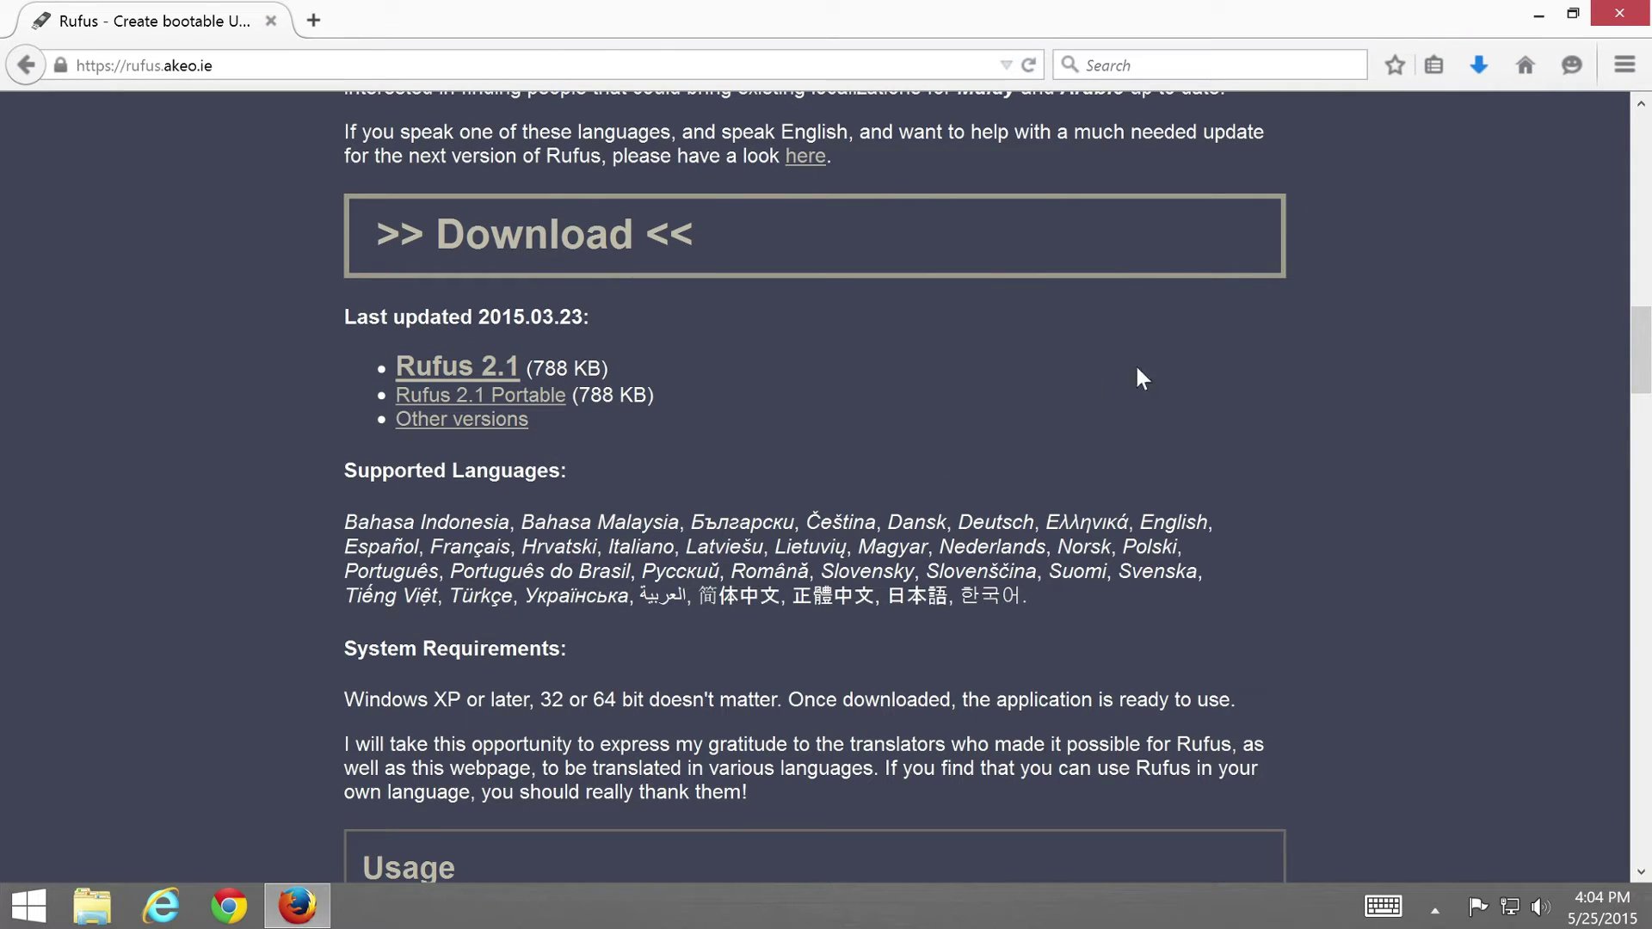
# Run the downloaded rufus-2.1.exe and allow it to make changes to the computer.
pyautogui.click(1486, 80)
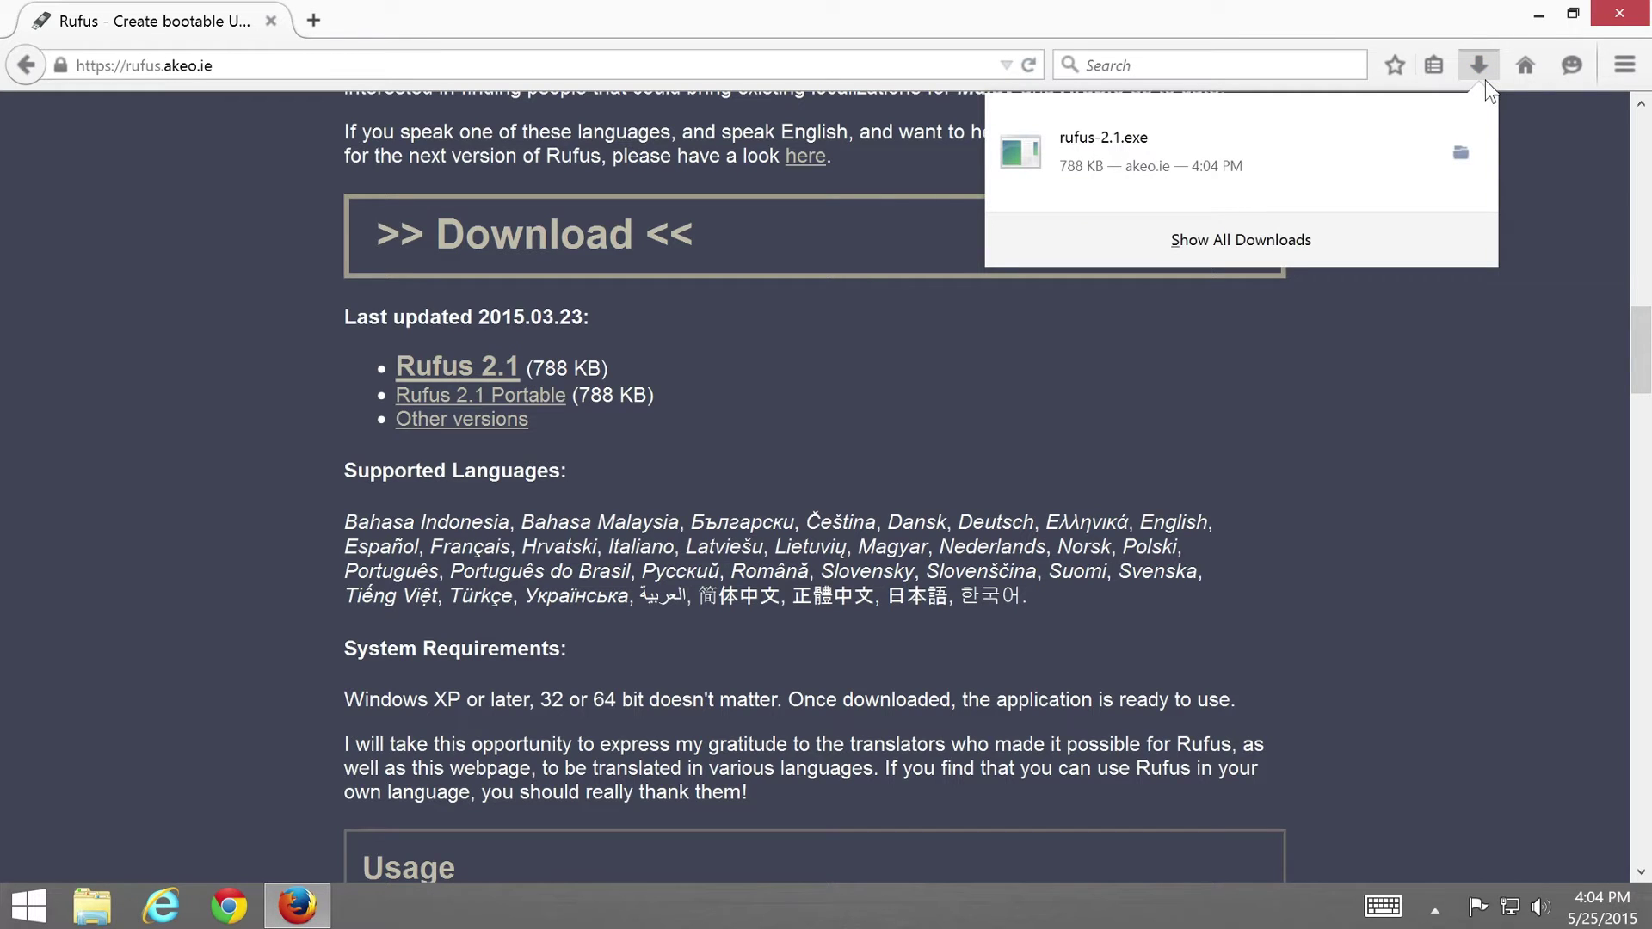
pyautogui.click(1287, 139)
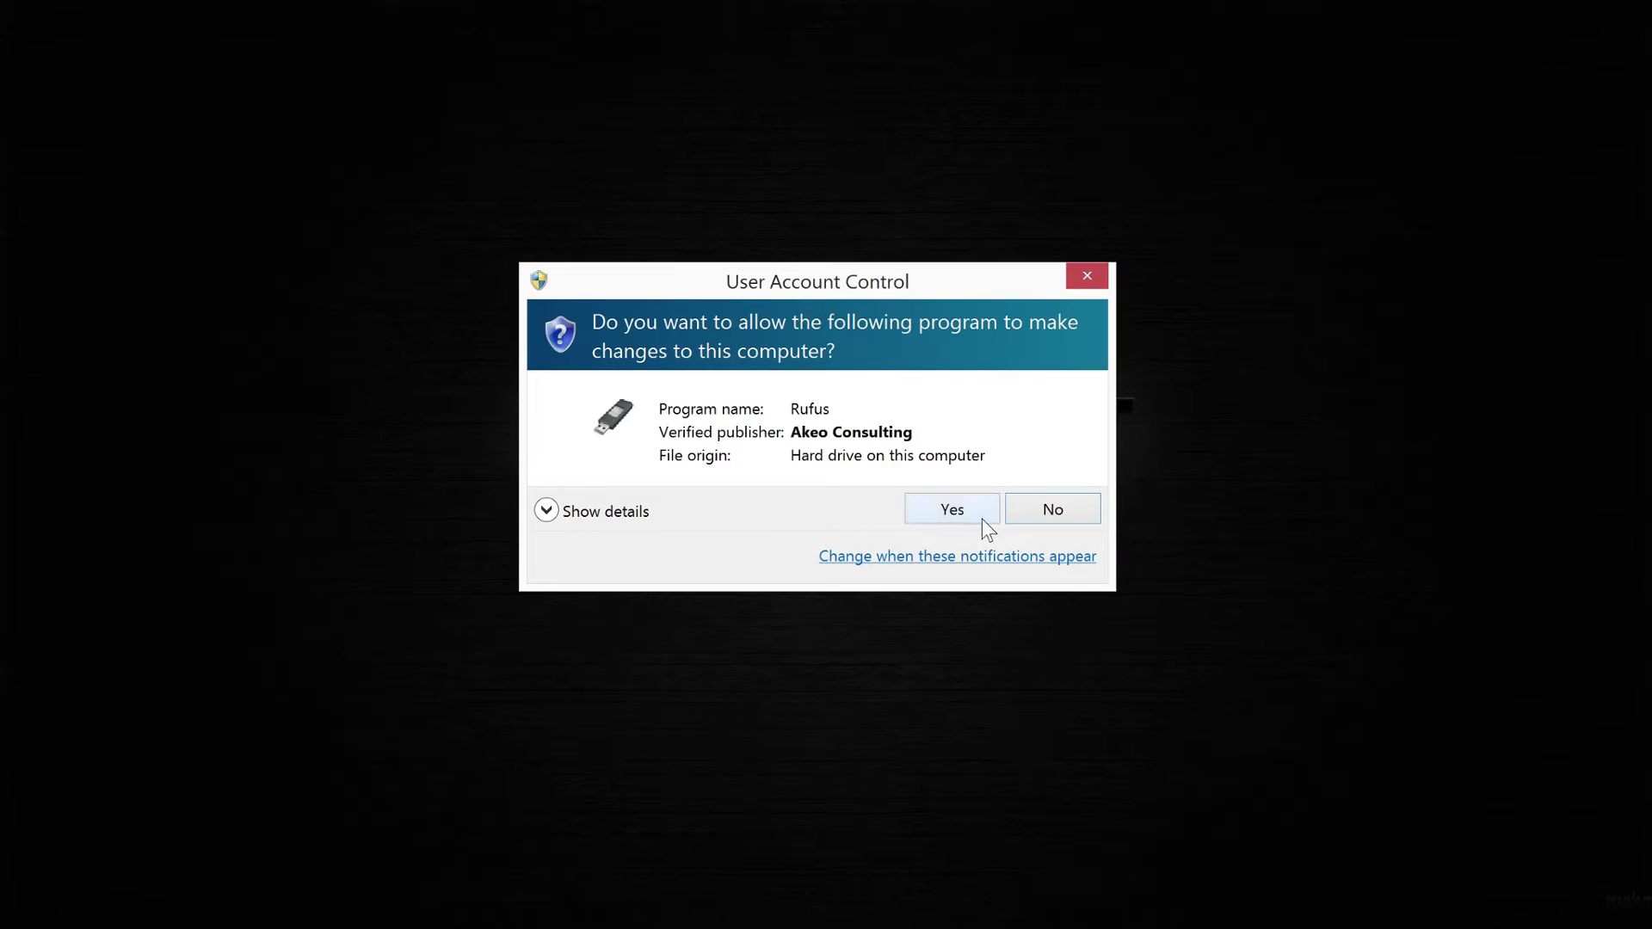
pyautogui.click(982, 517)
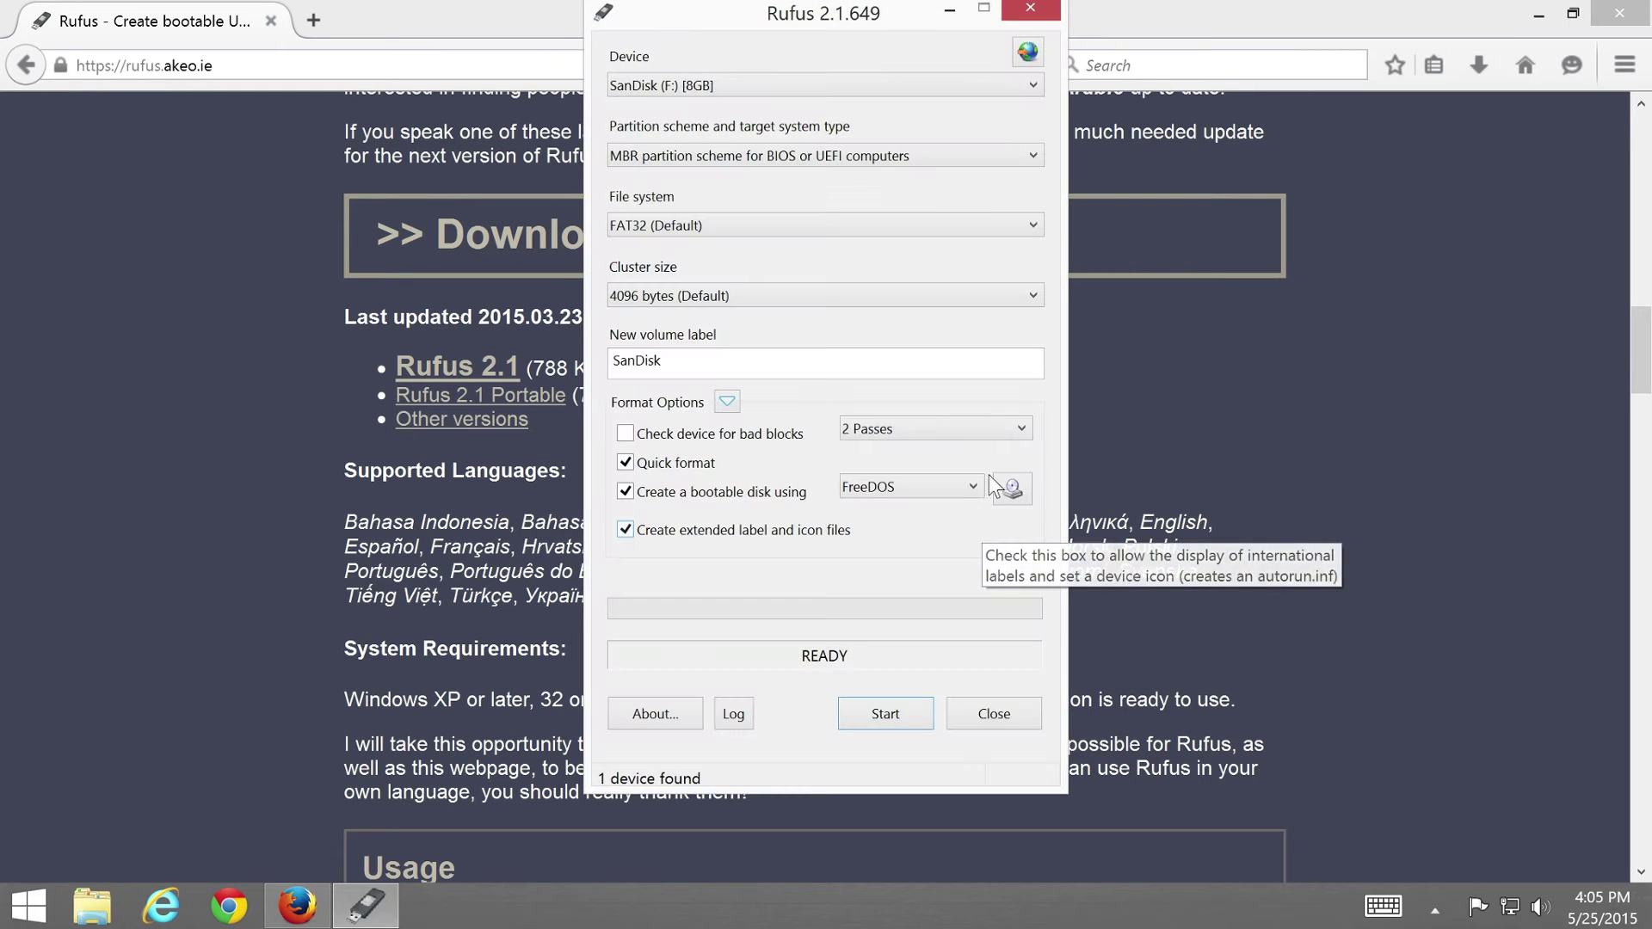
pyautogui.moveTo(907, 20)
pyautogui.mouseDown()
pyautogui.moveTo(865, 79)
pyautogui.moveTo(830, 76)
pyautogui.mouseUp()
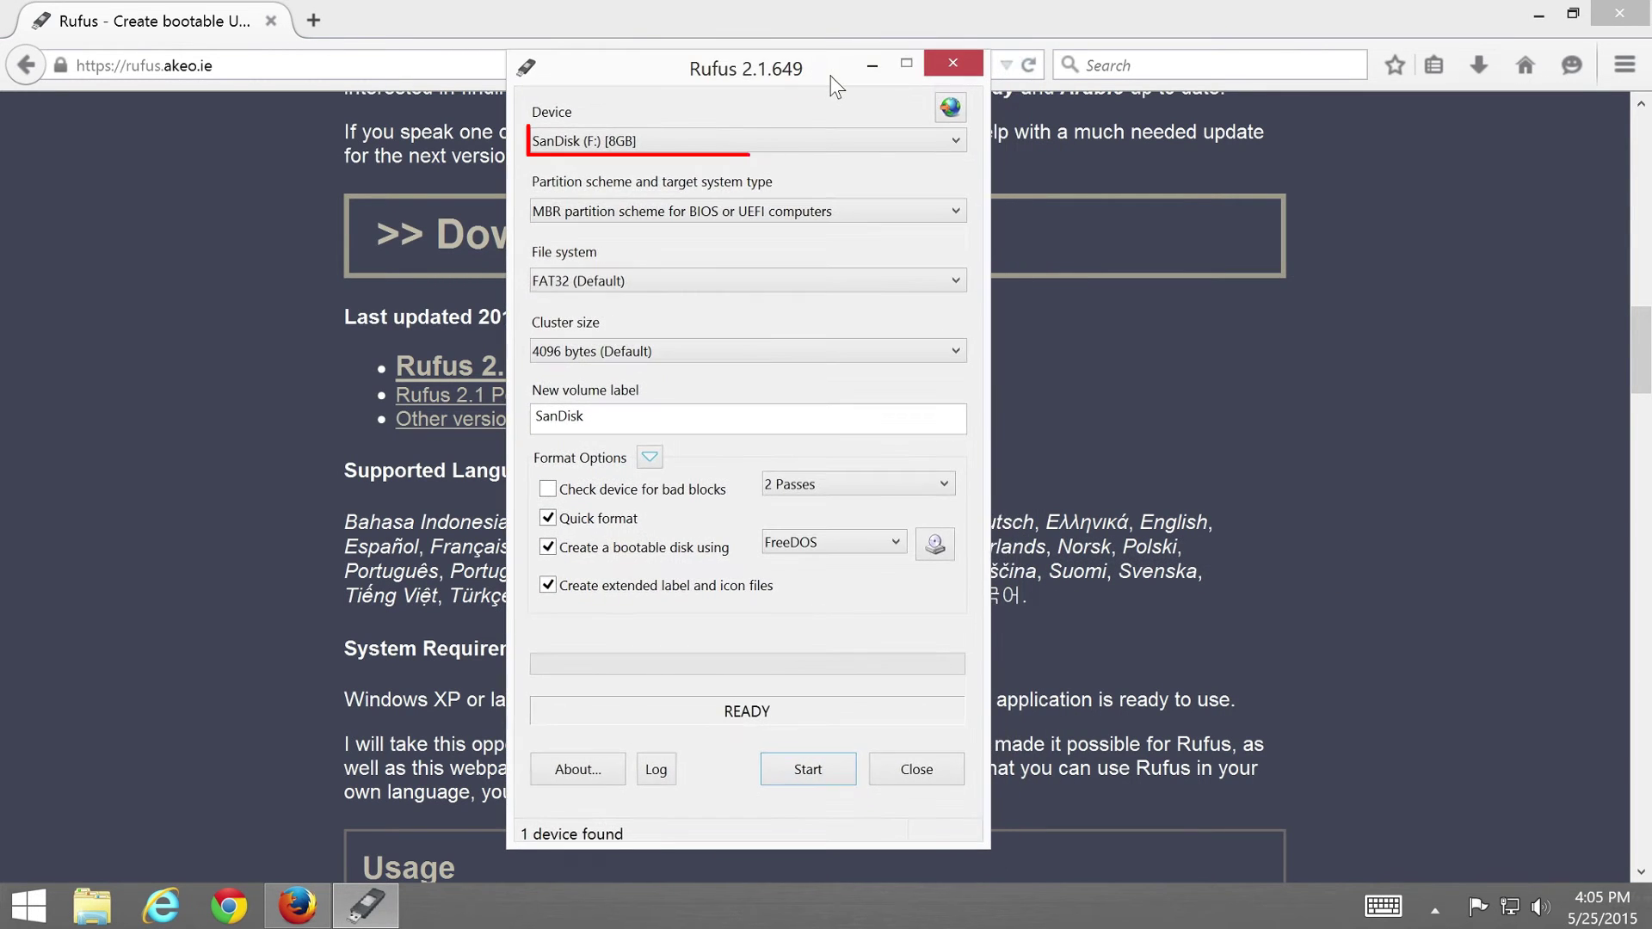
# Select SanDisk (F:) [8GB] as the device and the MBR partition scheme for BIOS or UEFI computers.
pyautogui.click(950, 149)
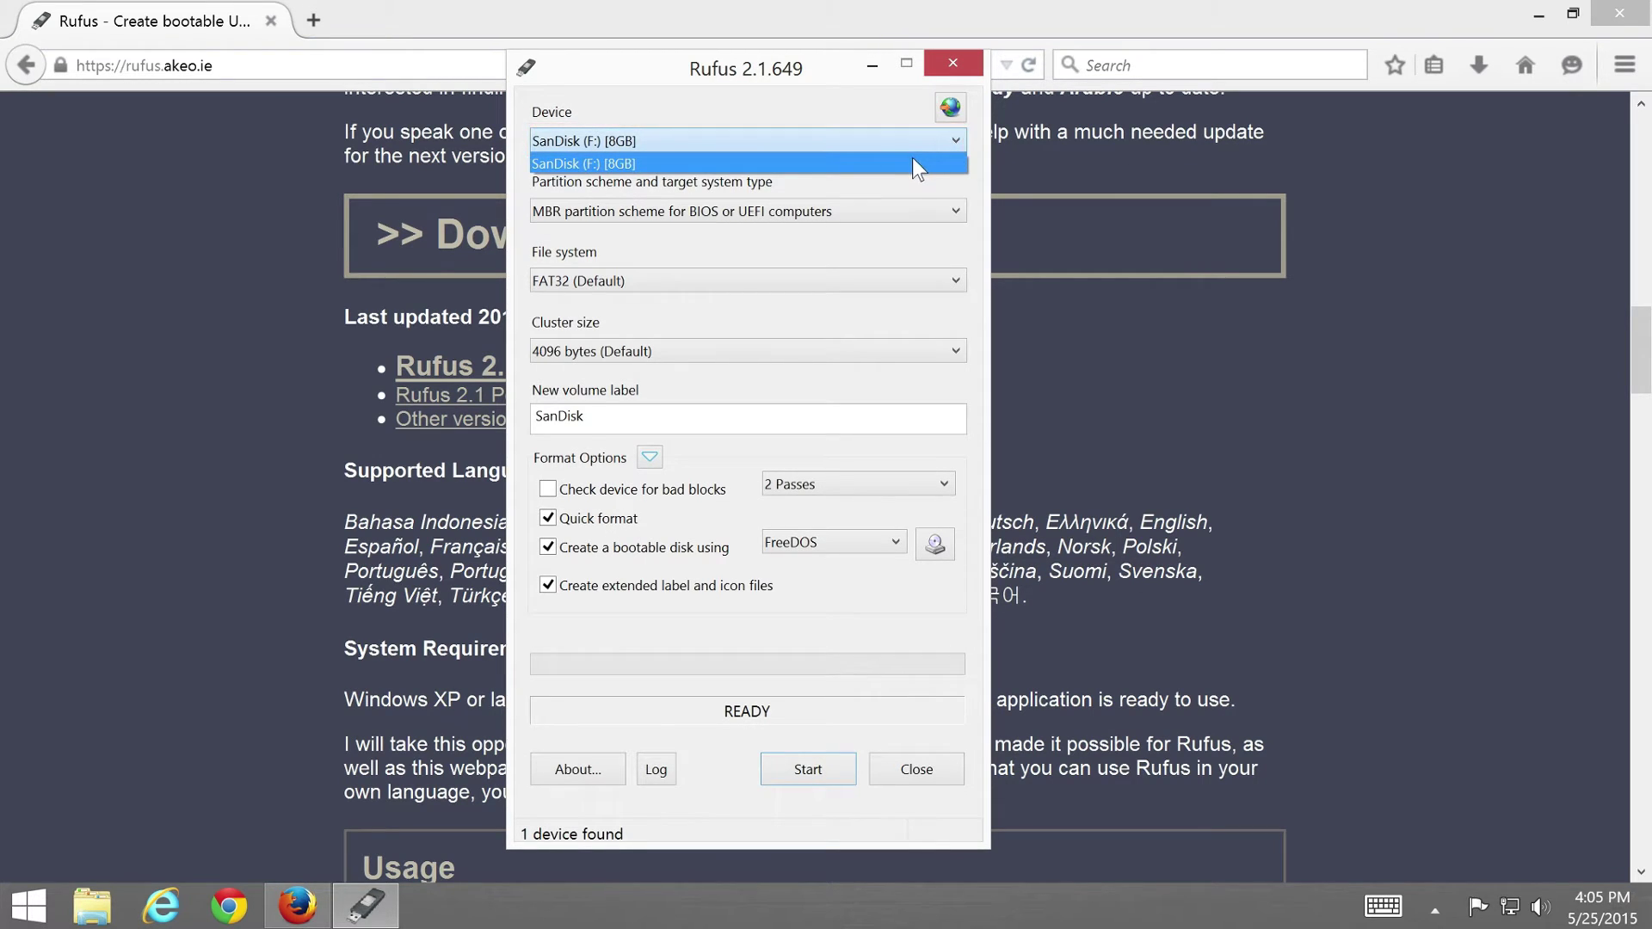
pyautogui.click(913, 160)
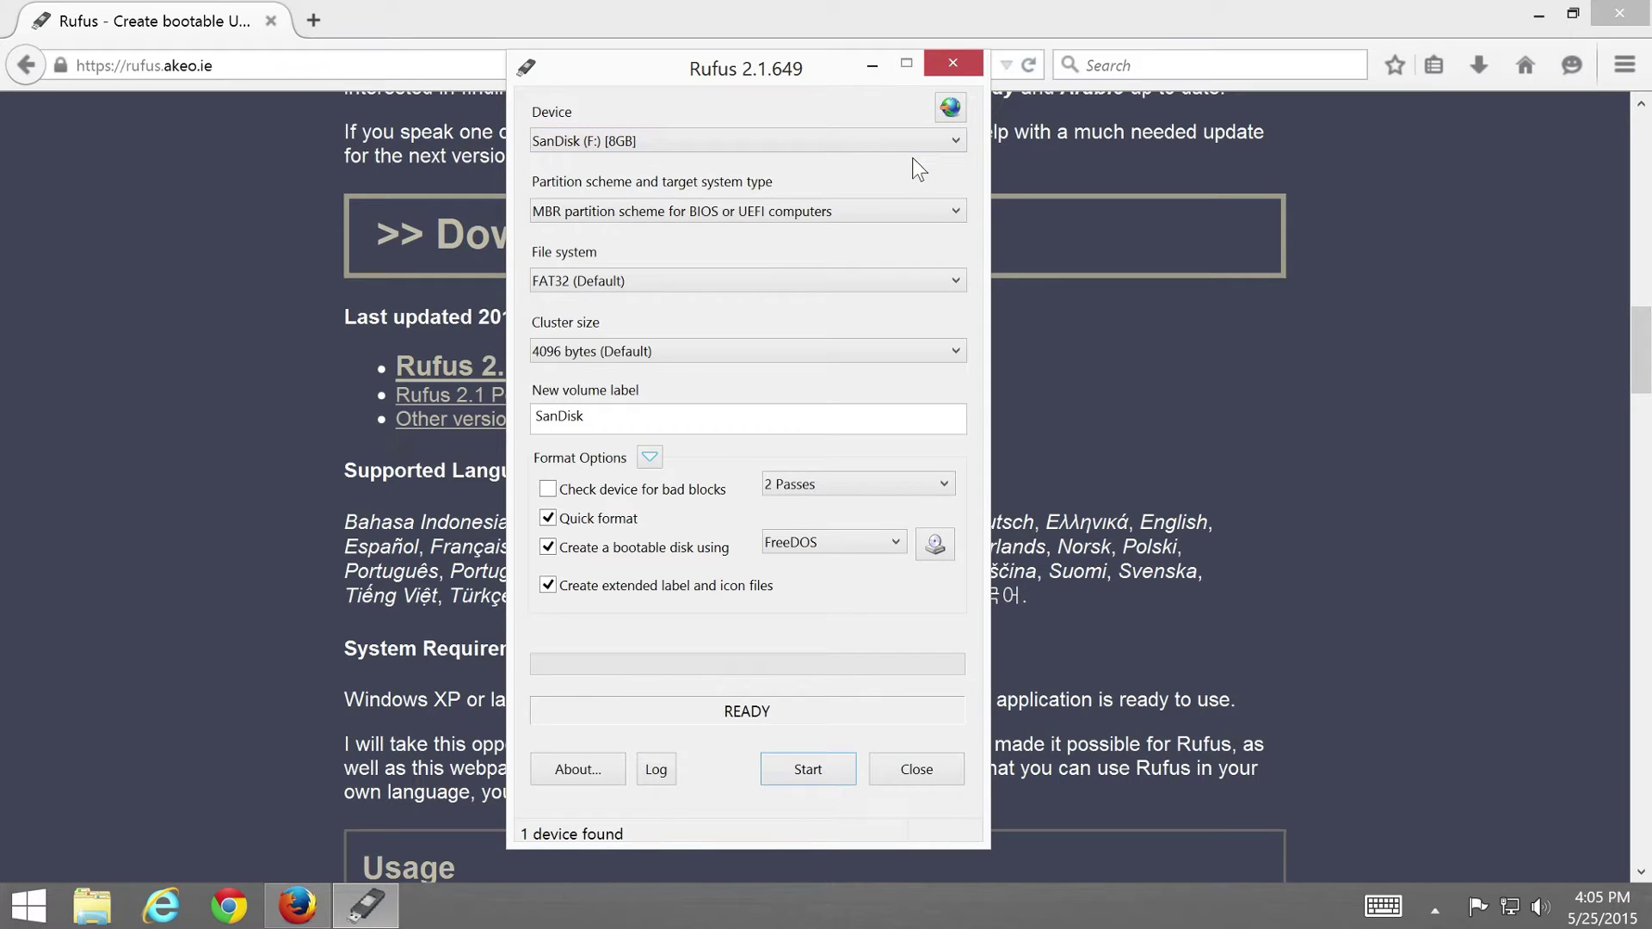
pyautogui.click(957, 214)
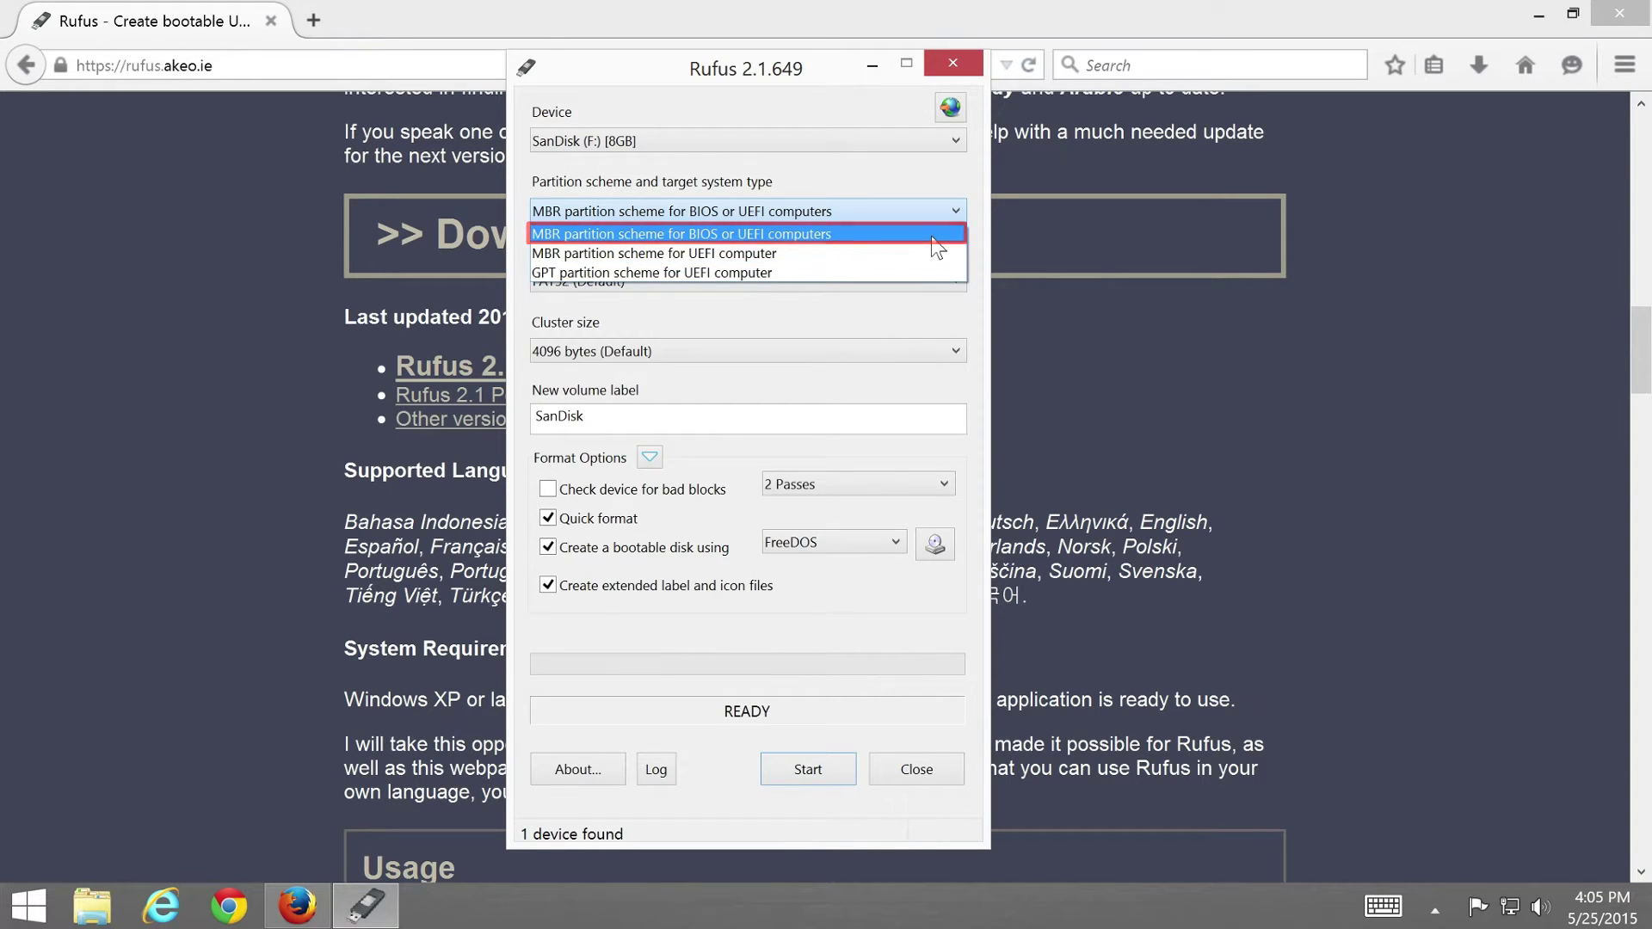
pyautogui.click(931, 235)
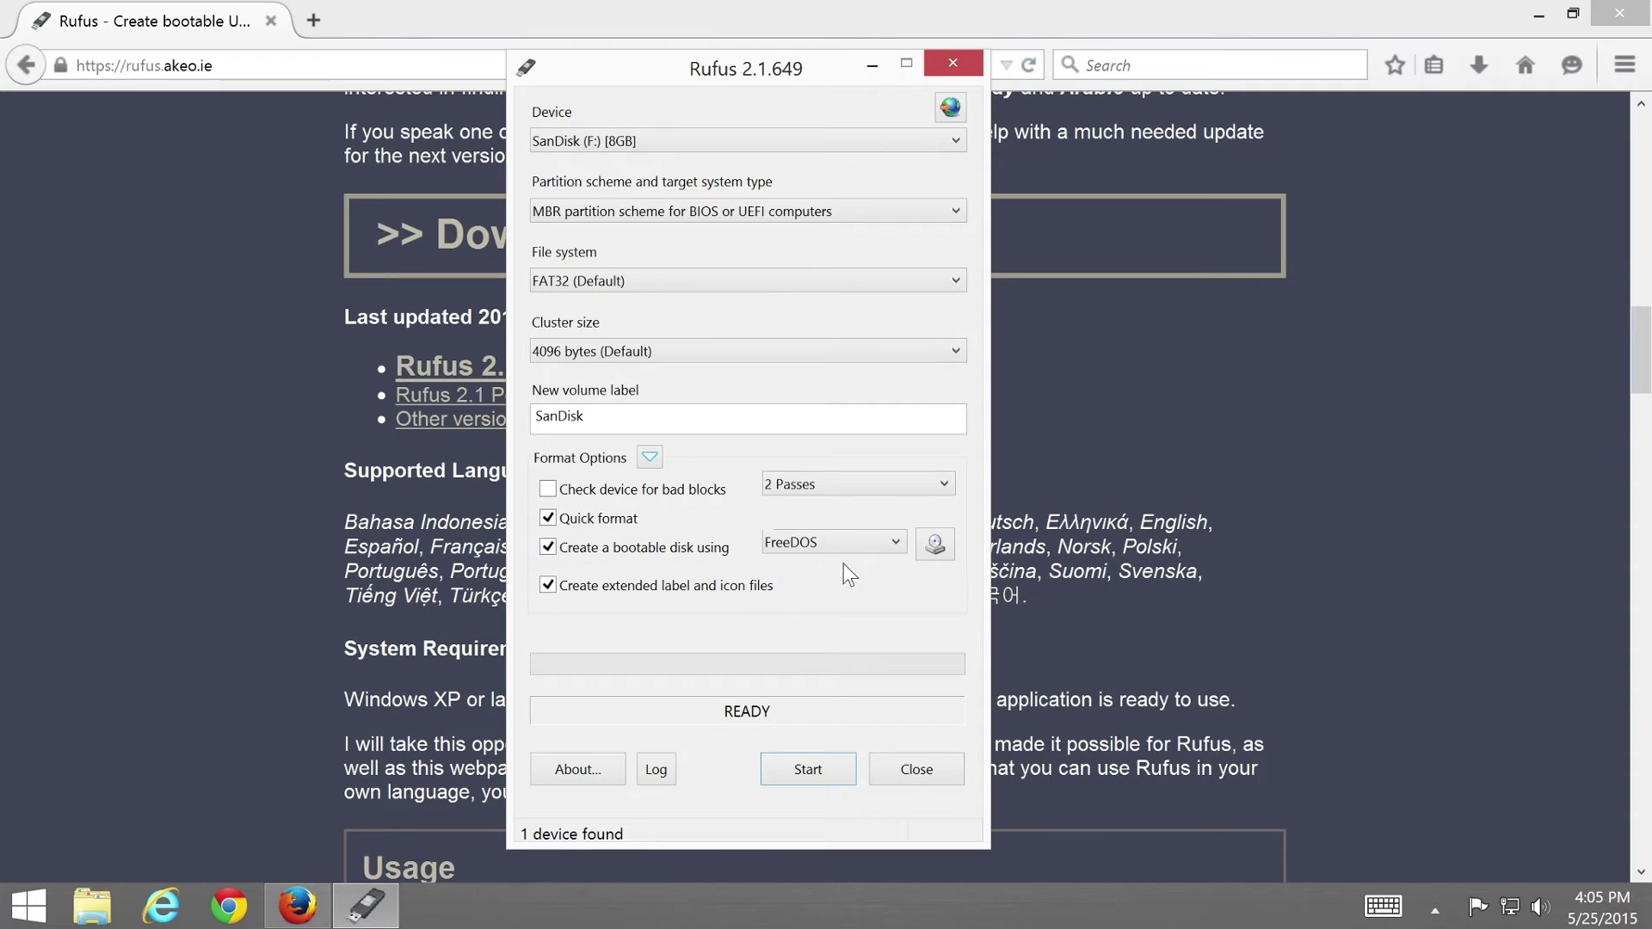
# Set the bootable disk type to ISO Image and load en_windows_8.1_with_update_x64_dvd_4065090.iso from the Desktop.
pyautogui.click(893, 543)
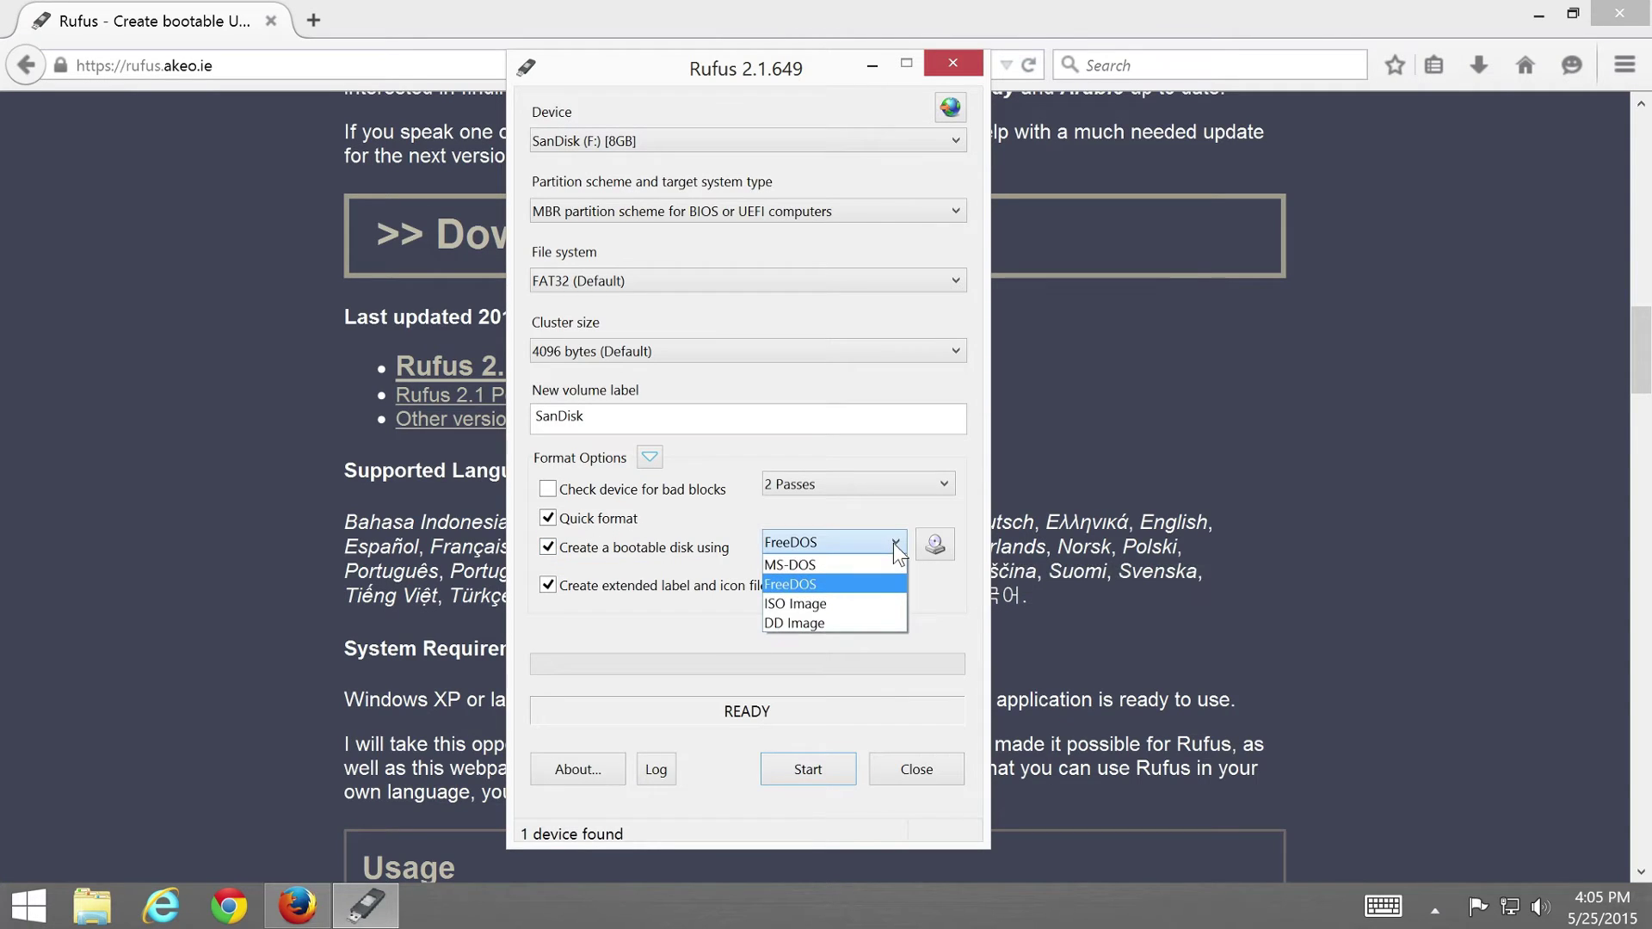
pyautogui.click(890, 604)
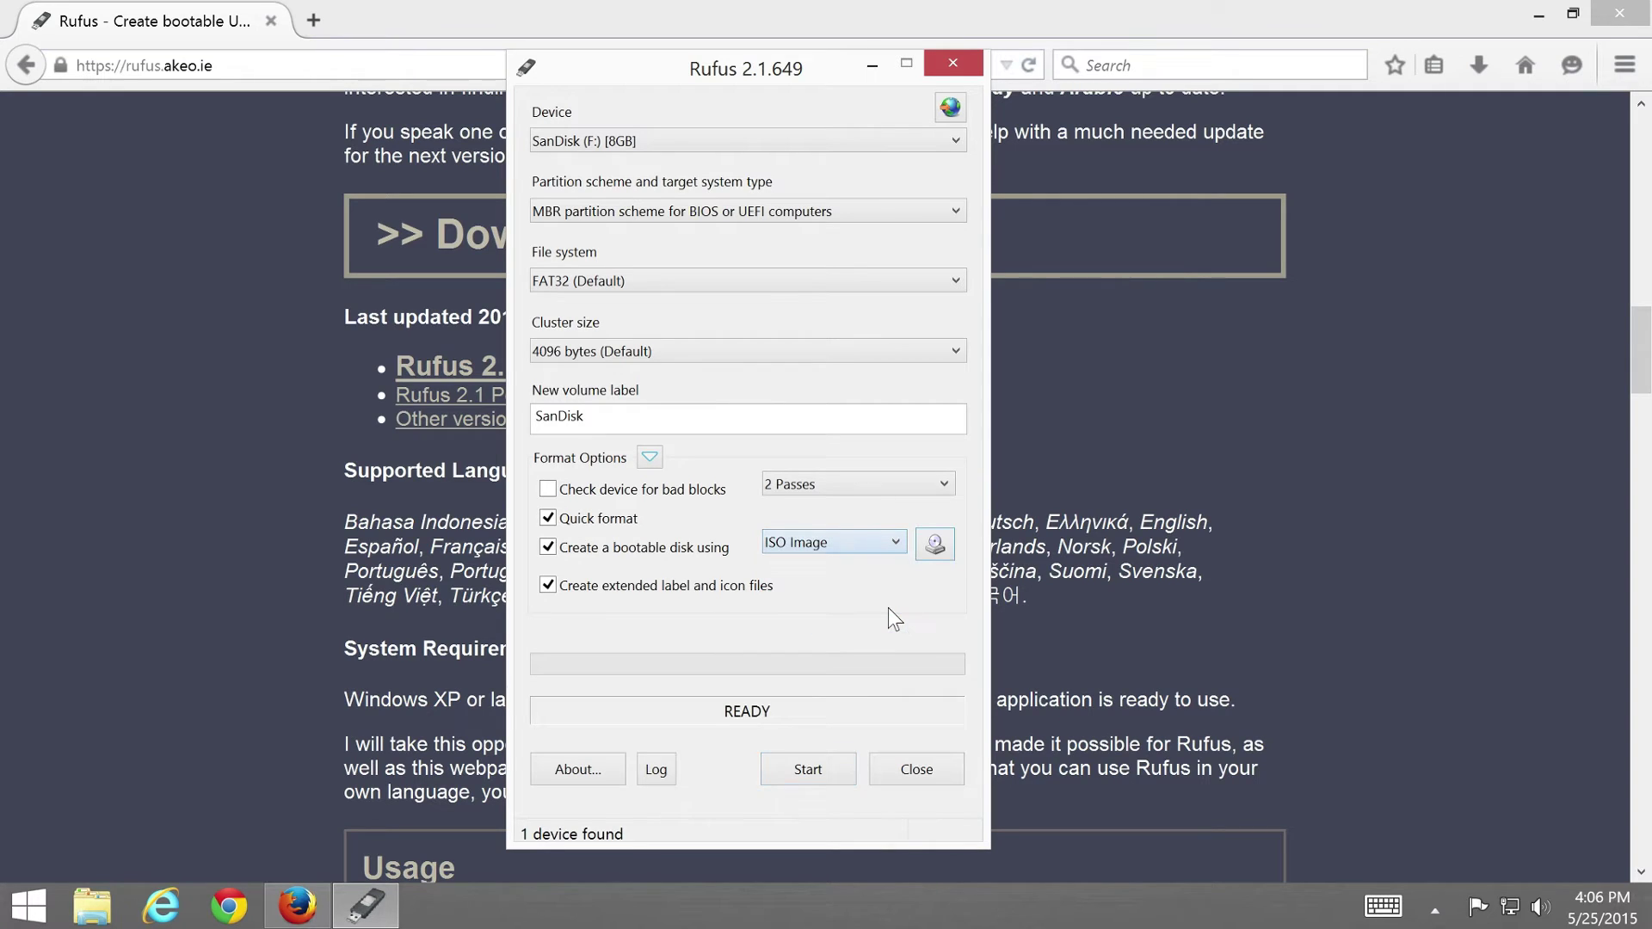
pyautogui.click(935, 543)
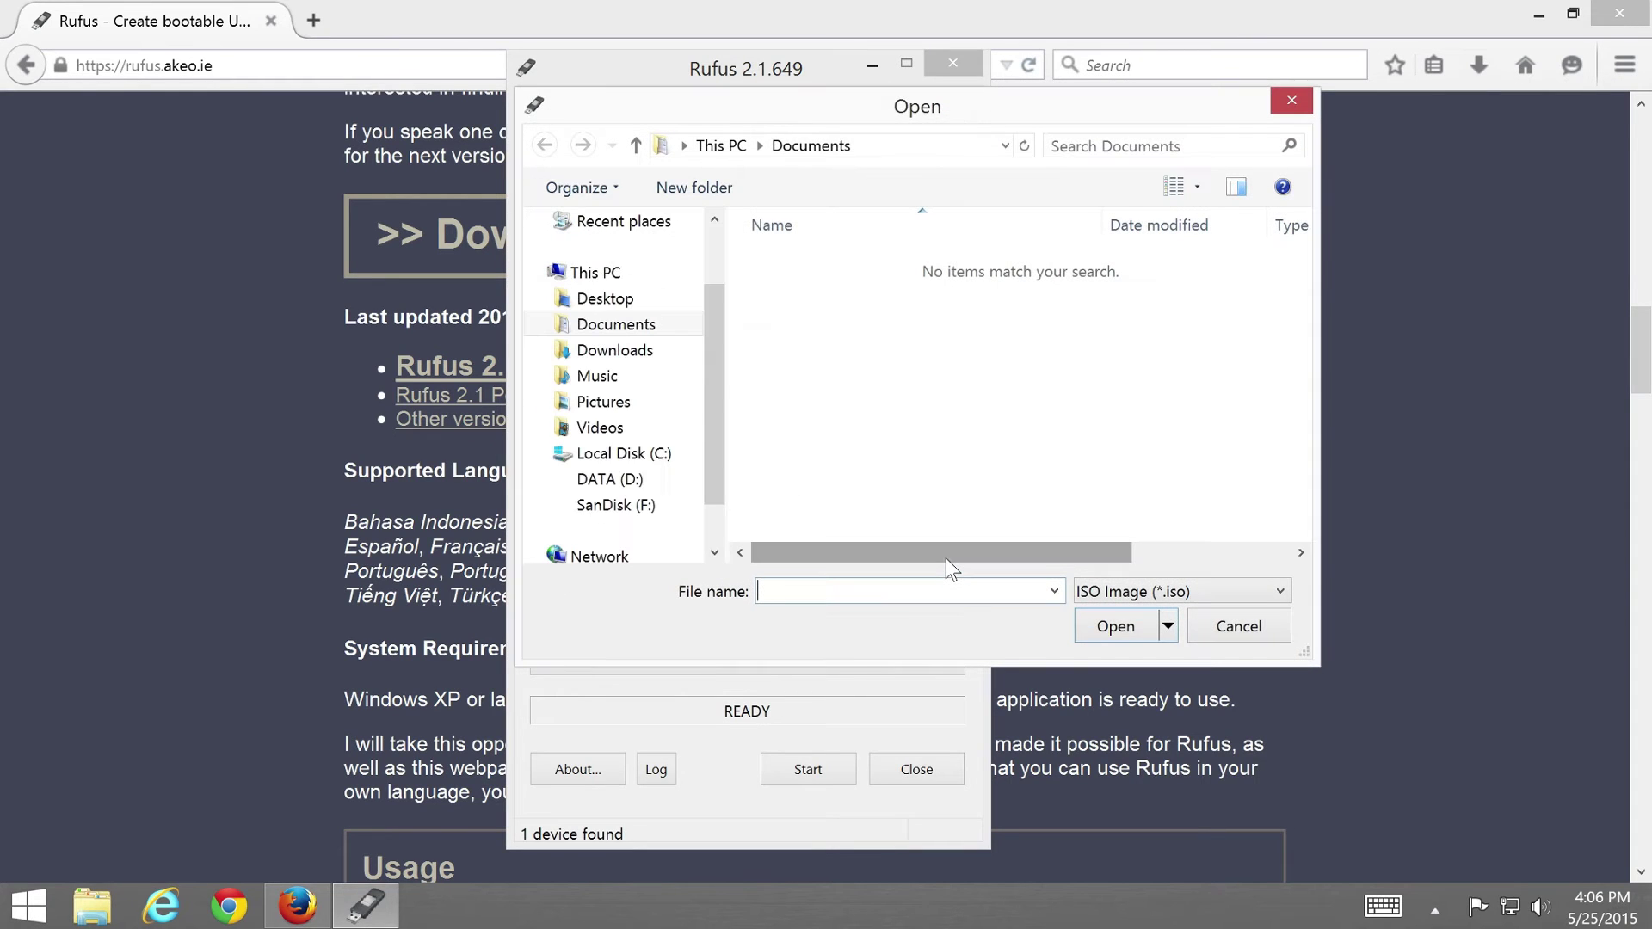
pyautogui.click(681, 299)
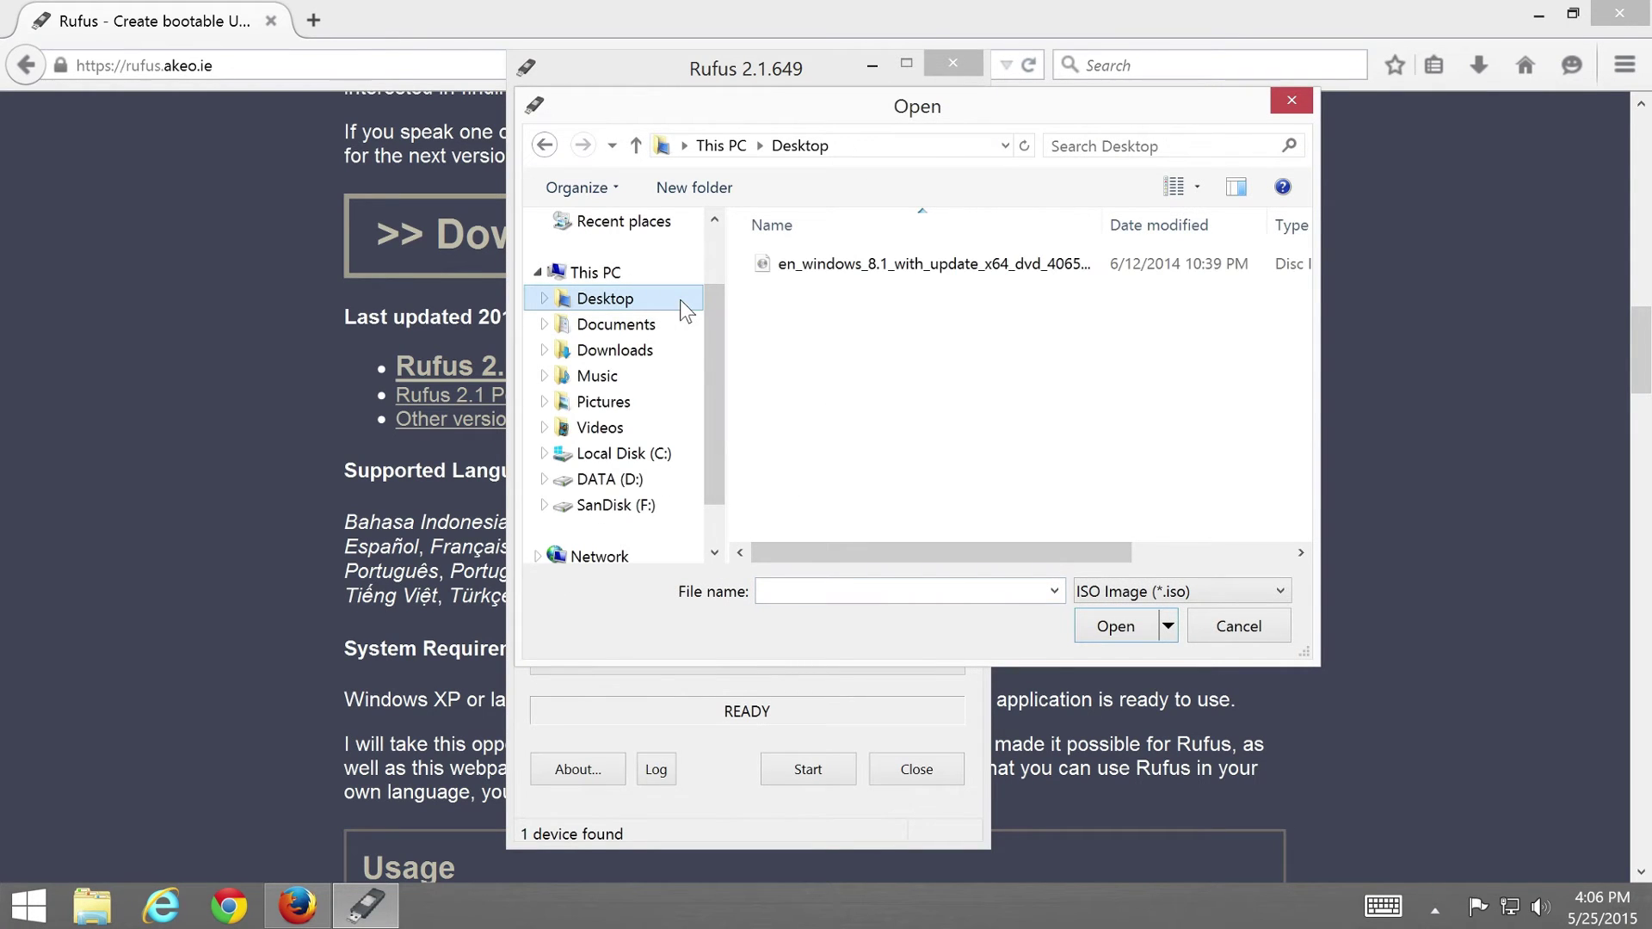
pyautogui.click(1008, 267)
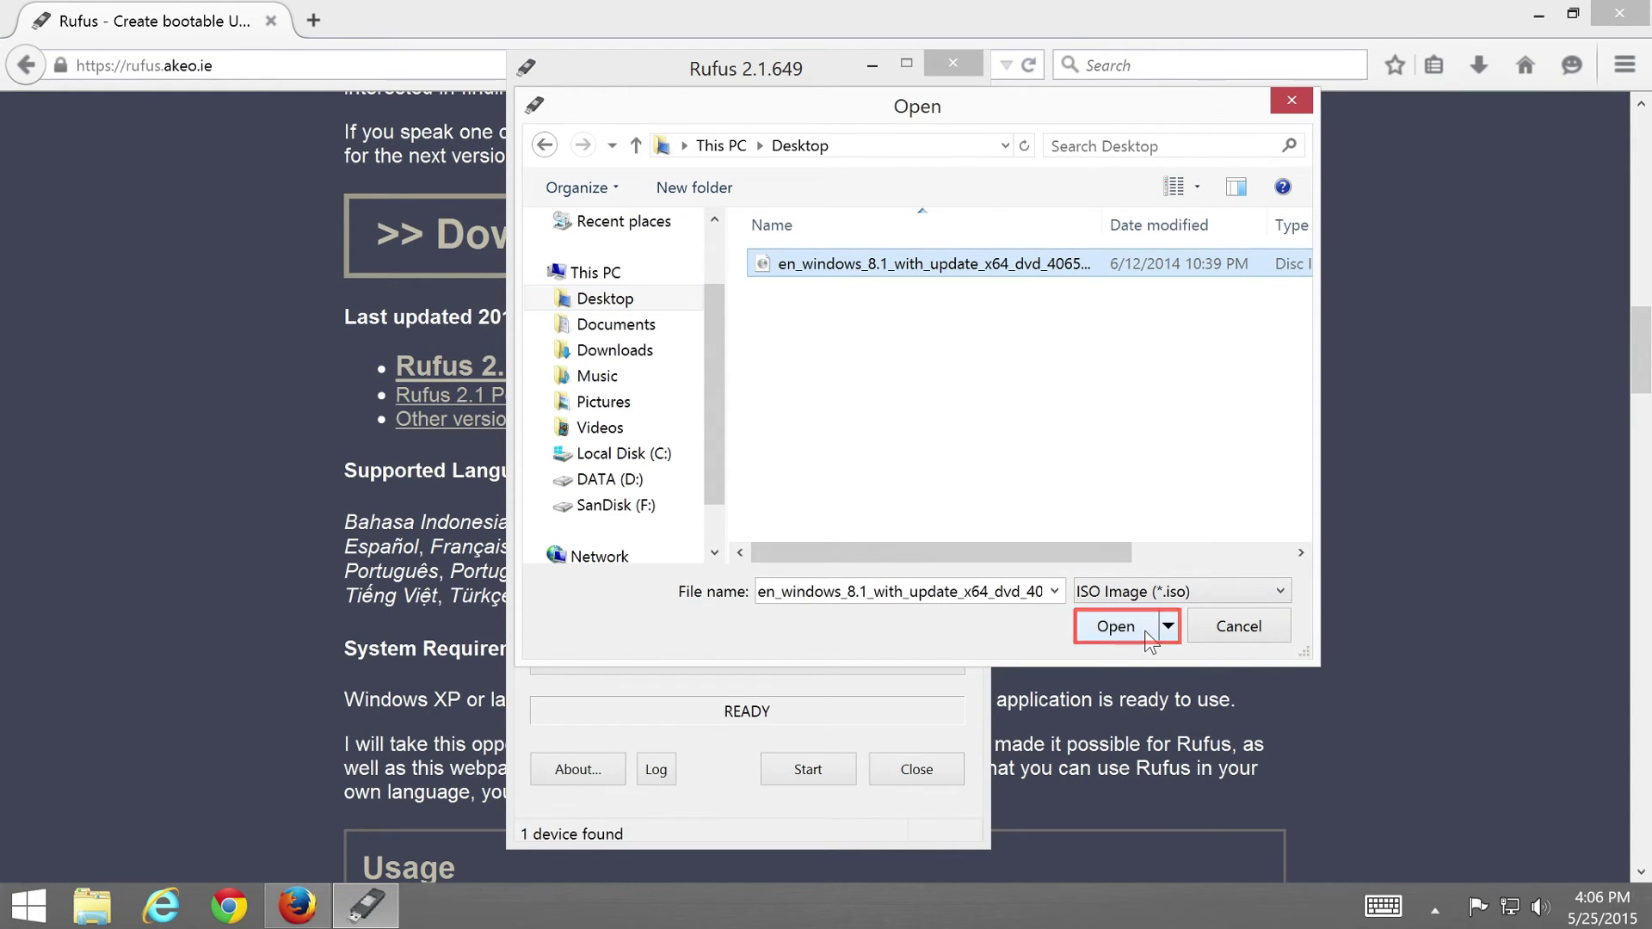
pyautogui.click(1117, 626)
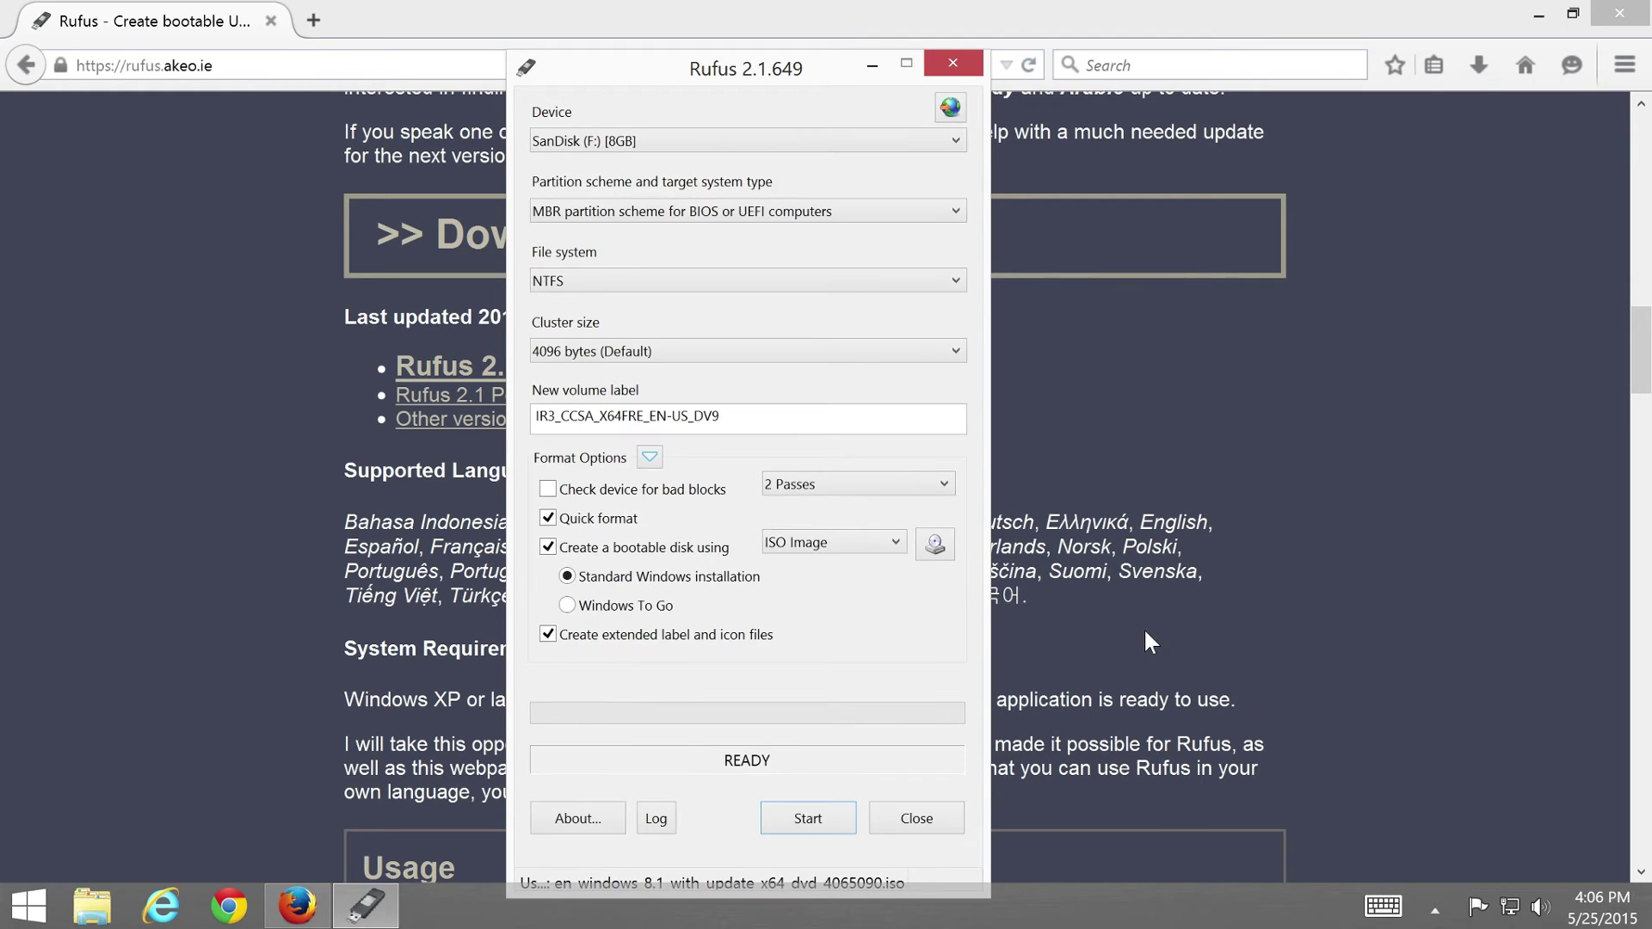
# Start creating the bootable USB drive and accept erasing all data on it.
pyautogui.moveTo(838, 68); pyautogui.dragTo(869, 39)
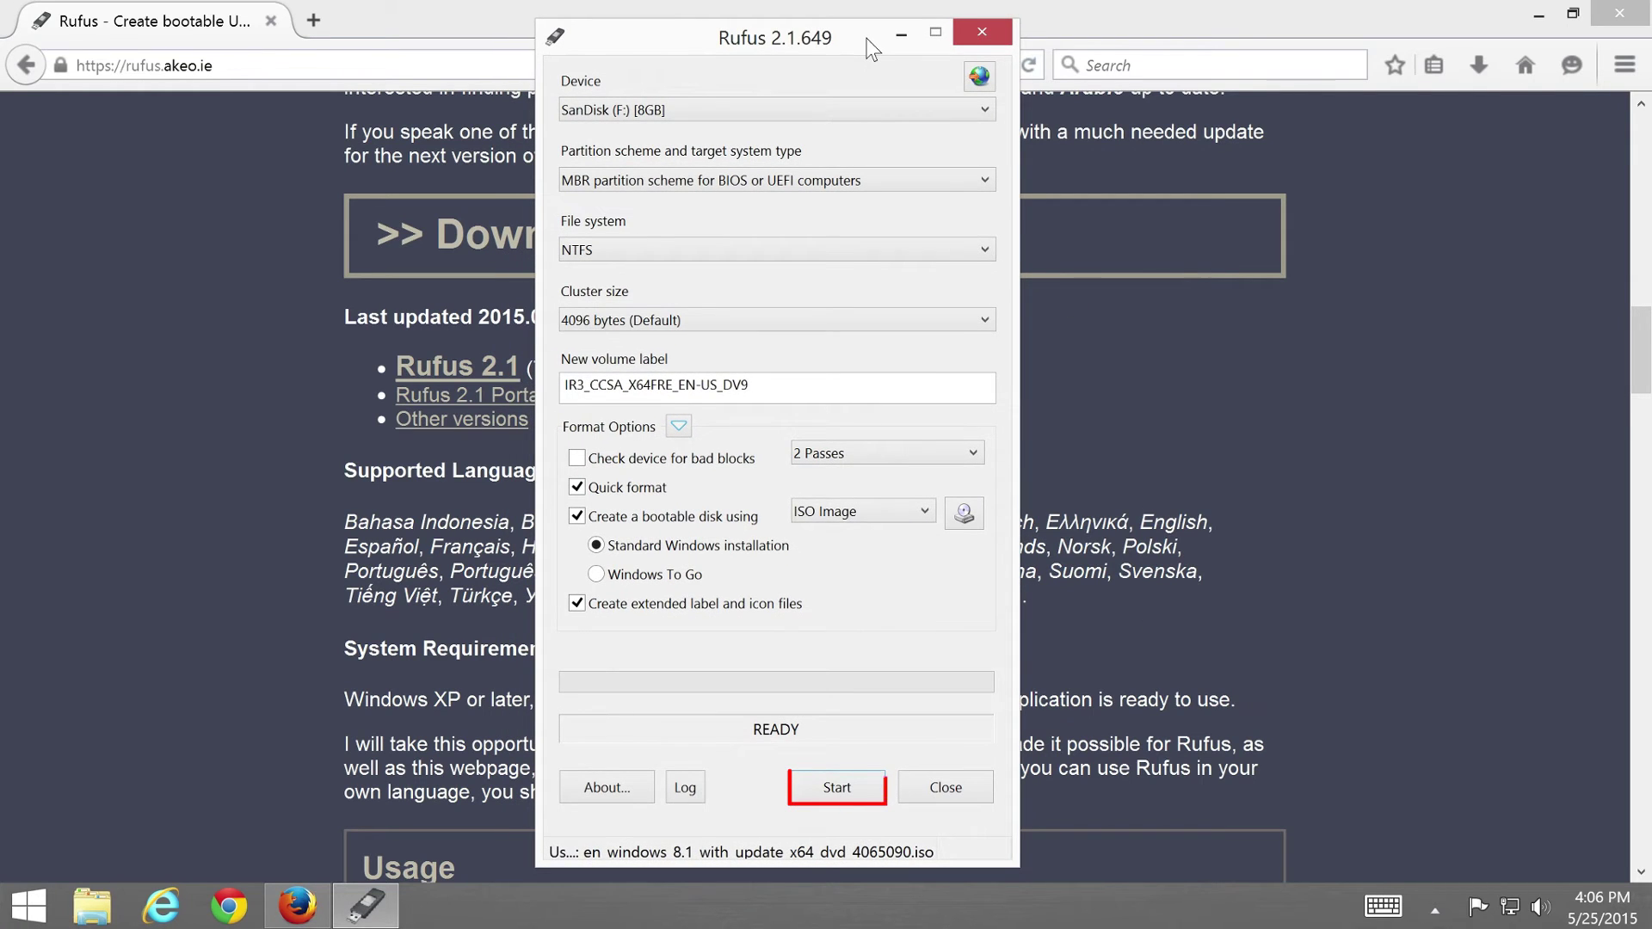
pyautogui.click(851, 789)
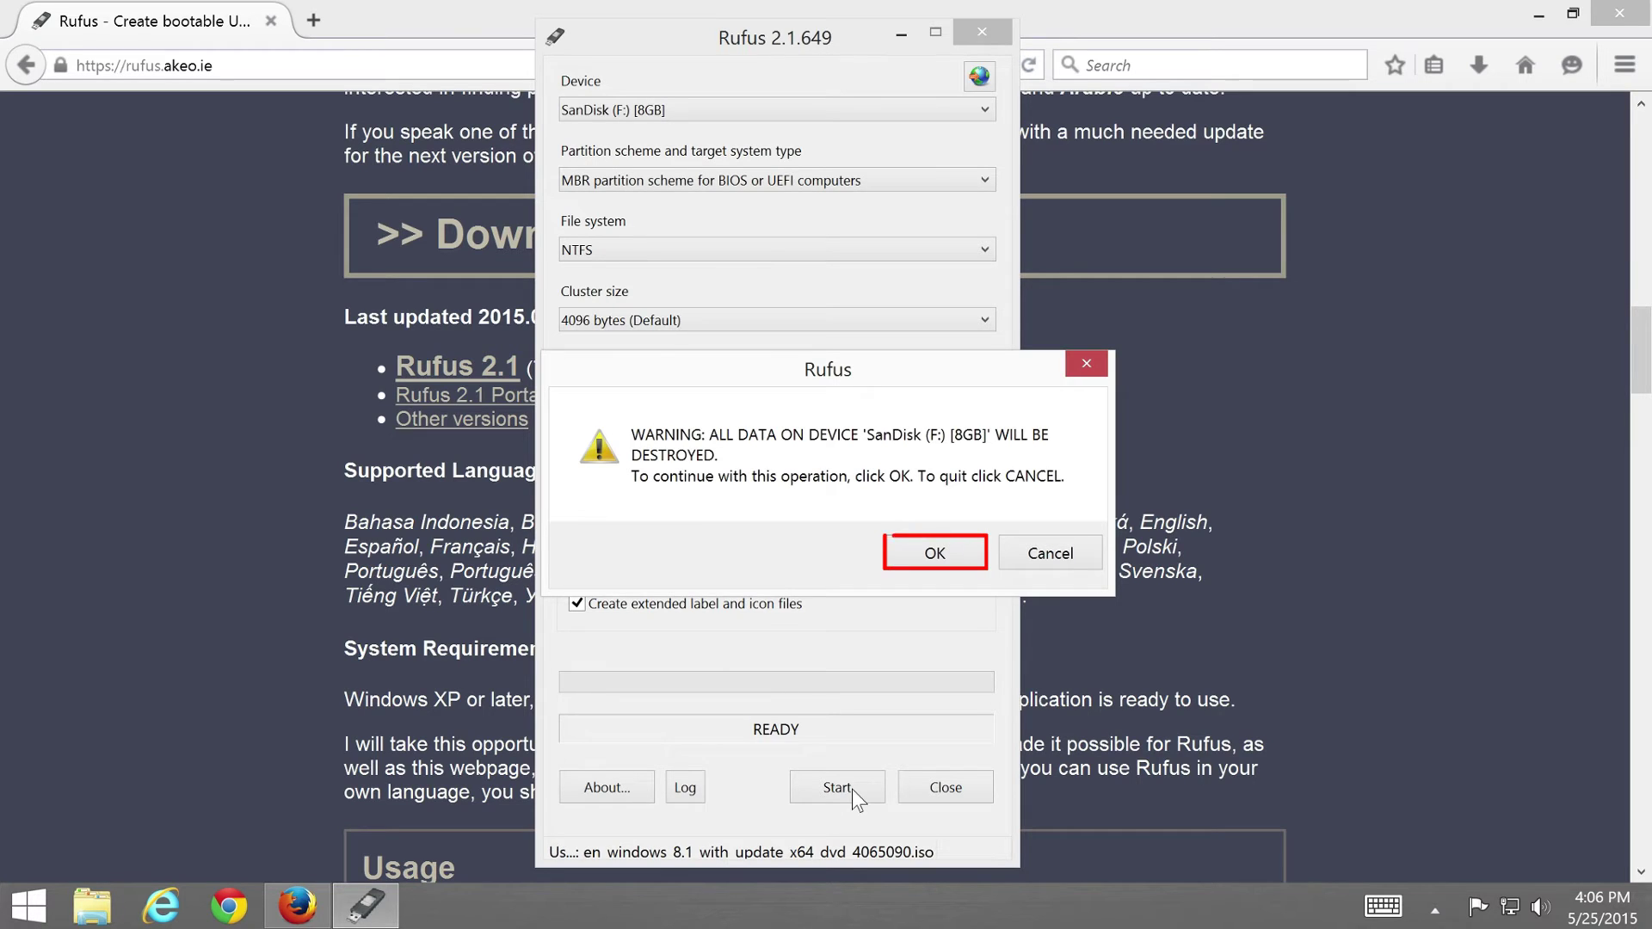
pyautogui.click(954, 565)
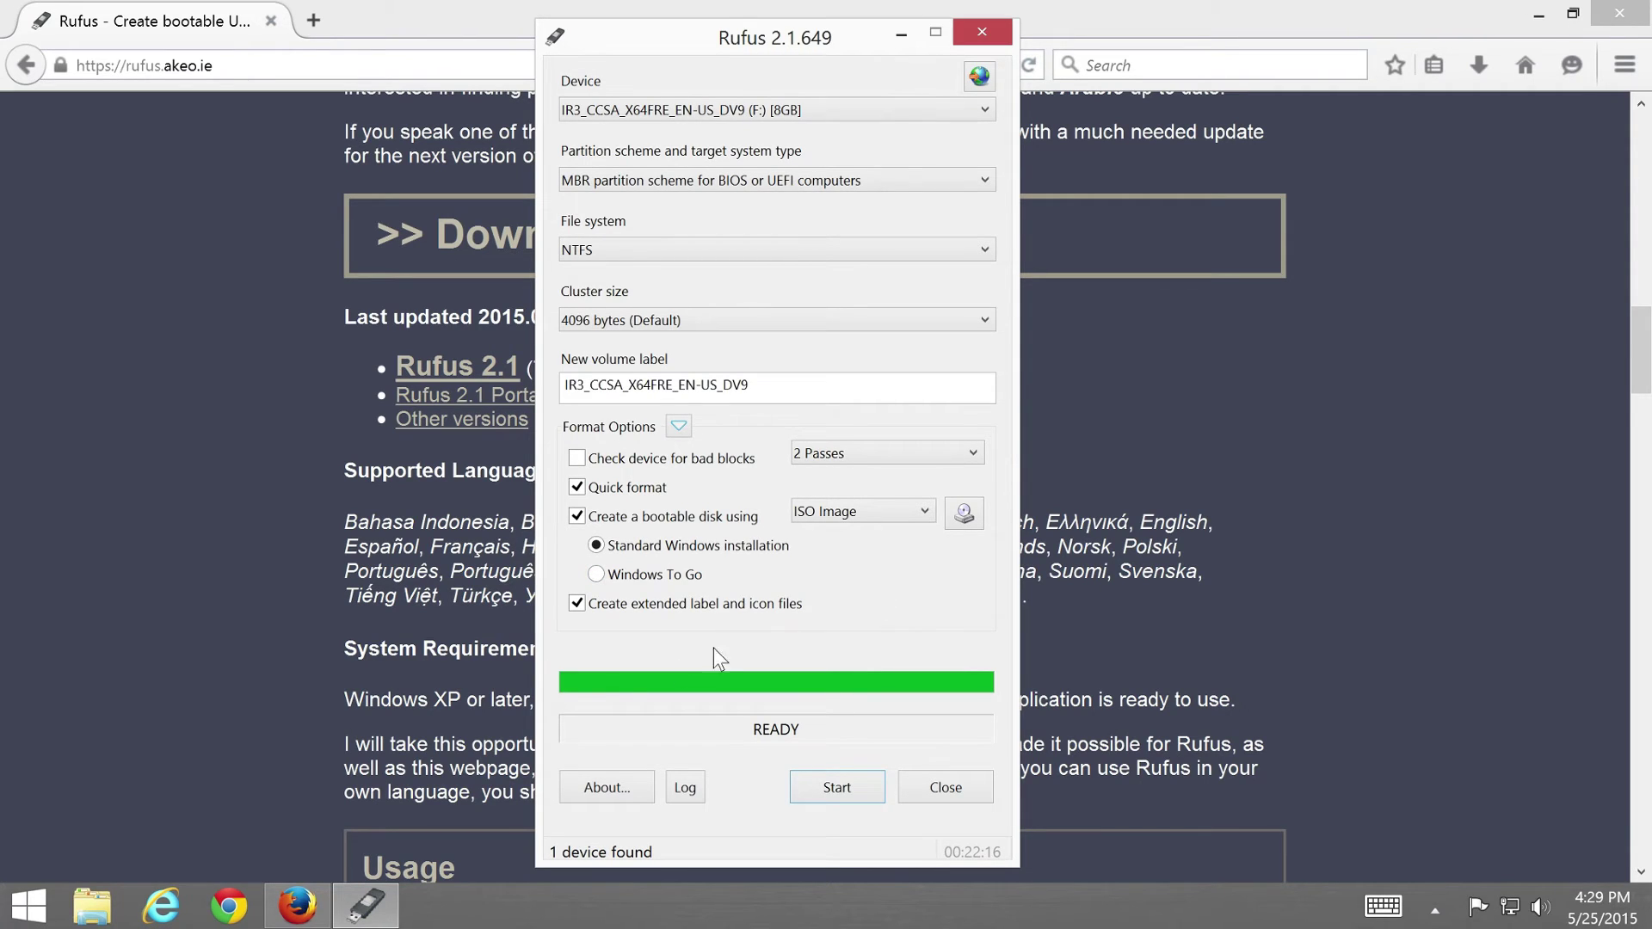
# Open the IR3_CCSA_X64FRE_EN-US_DV9 (F:) drive from This PC in File Explorer to inspect it.
pyautogui.click(114, 902)
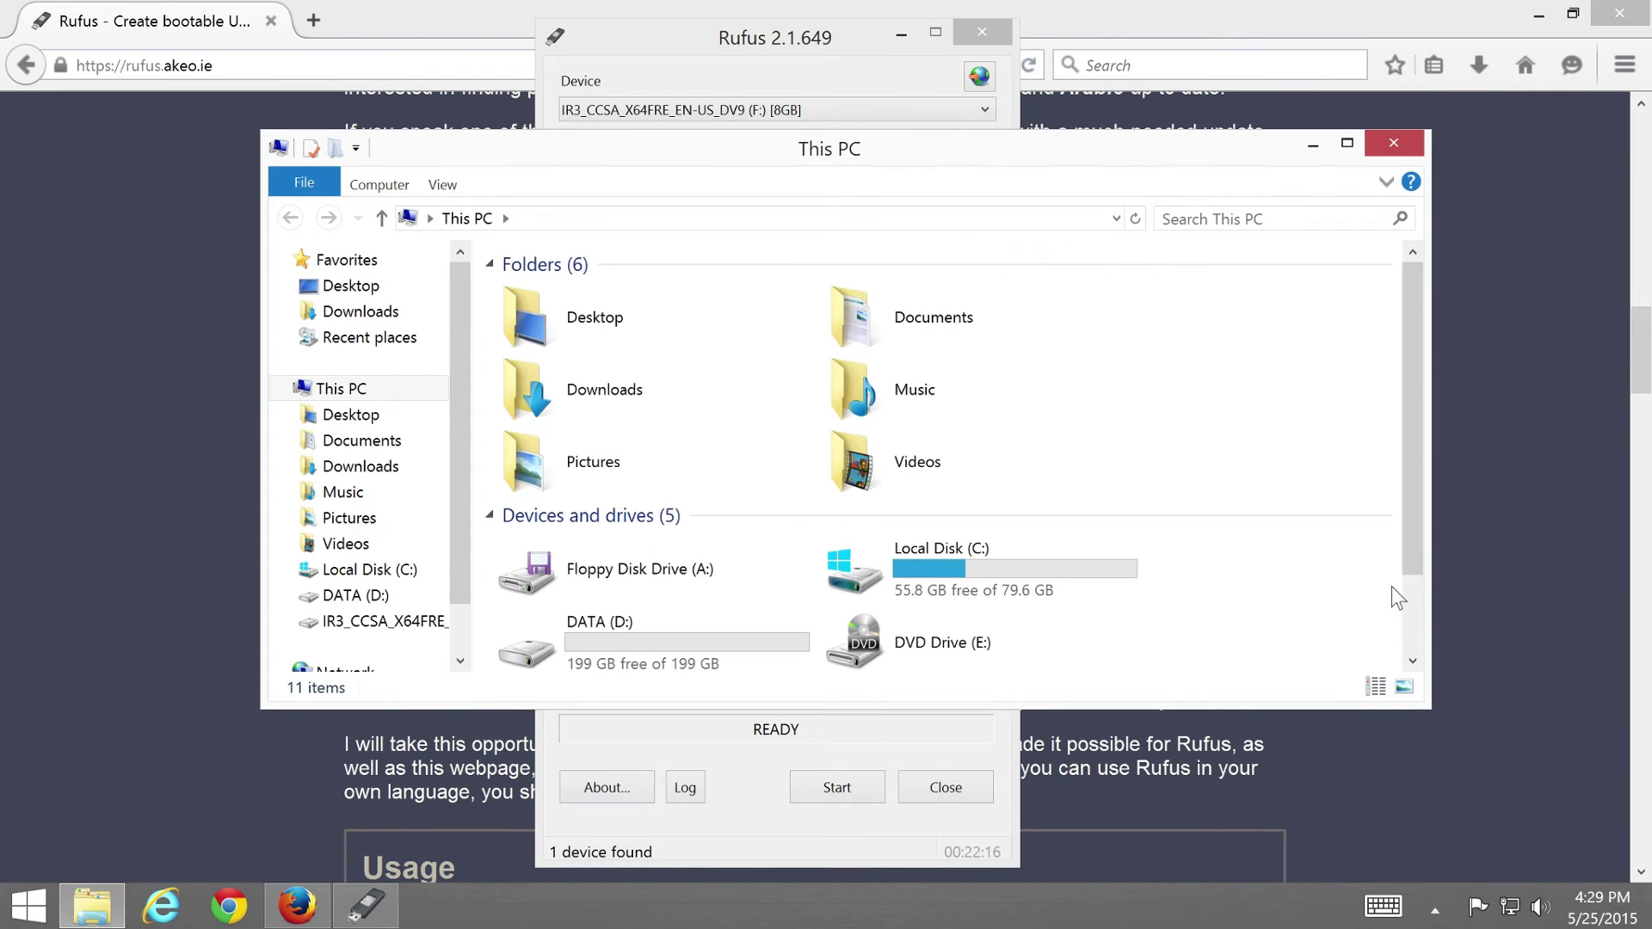
pyautogui.moveTo(1412, 573); pyautogui.dragTo(1411, 652)
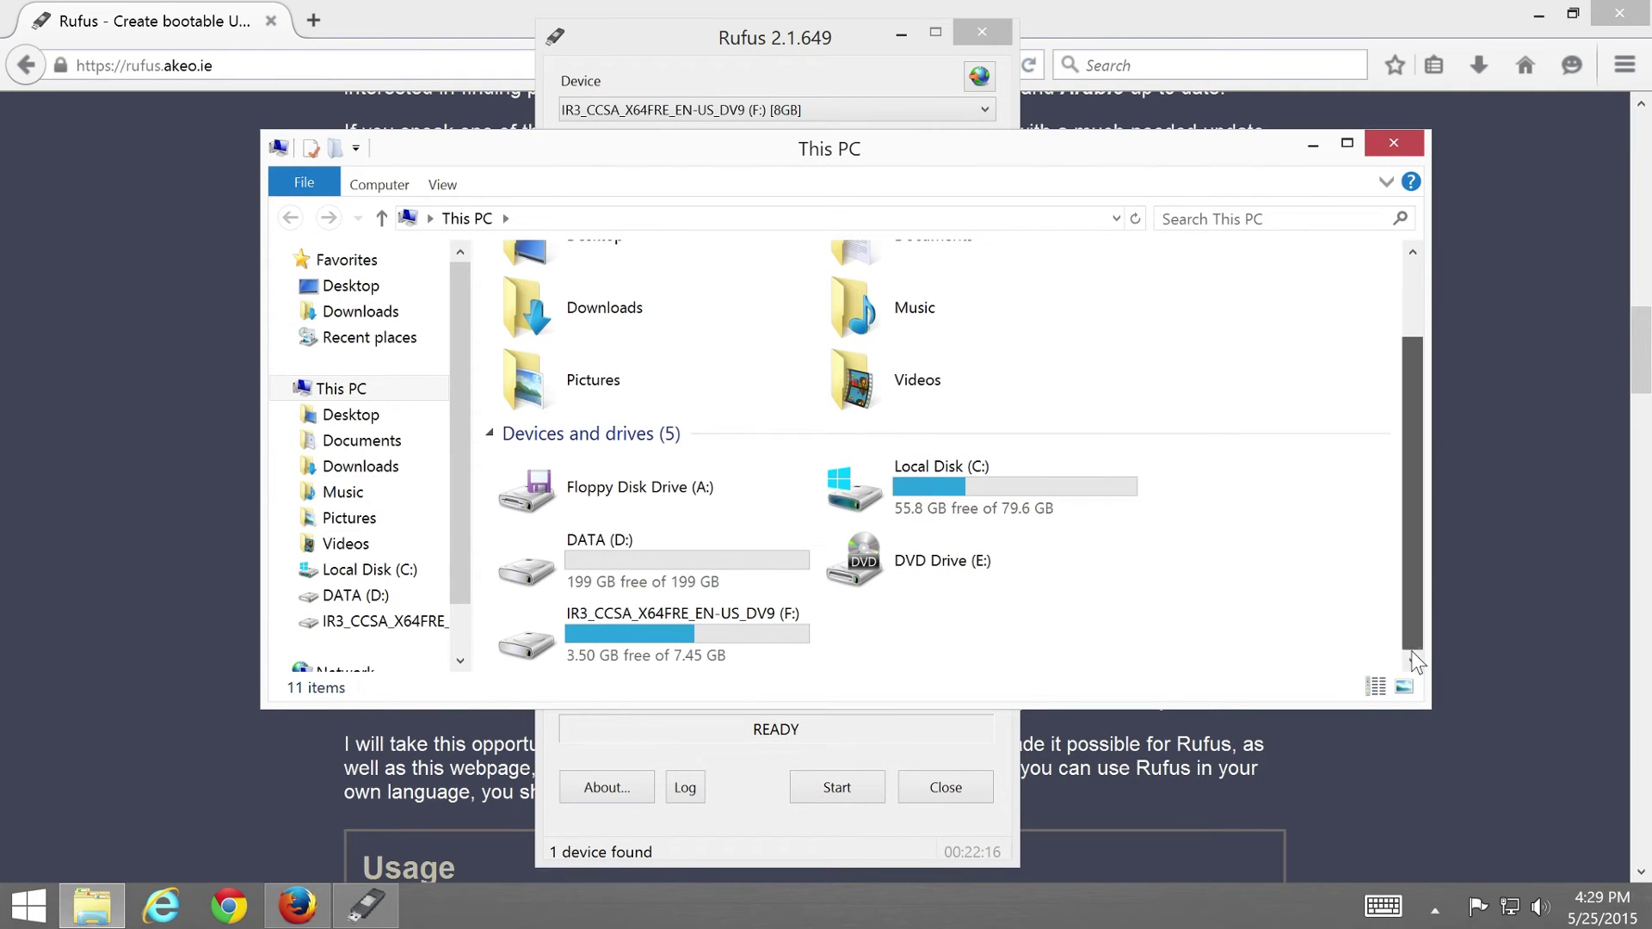
pyautogui.click(771, 663)
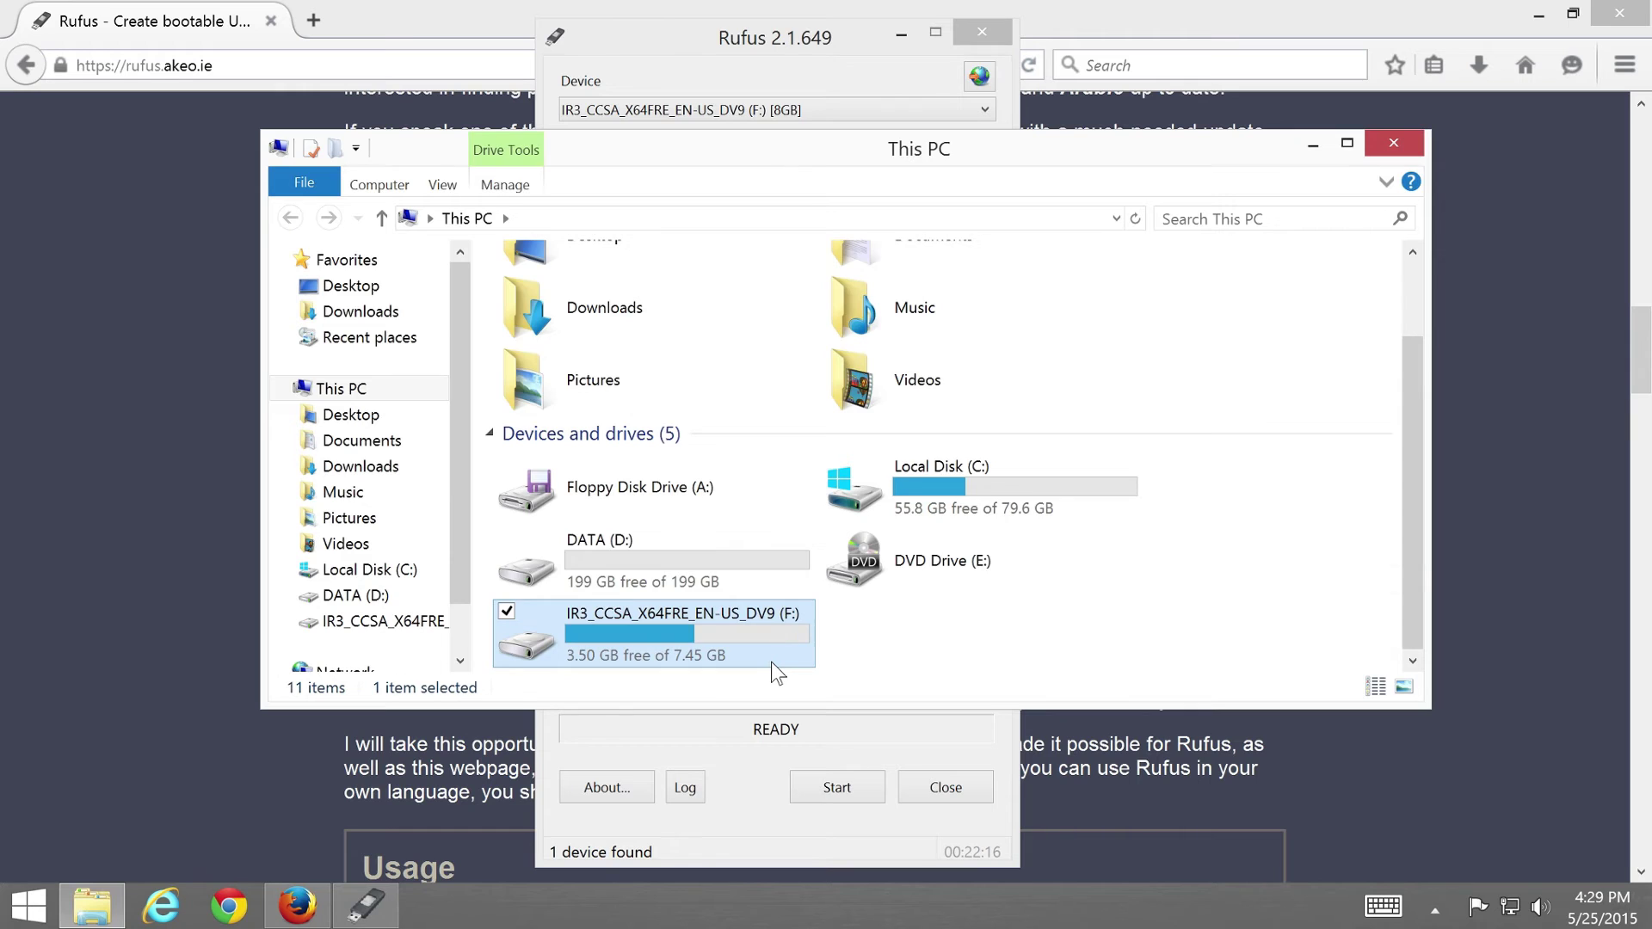
pyautogui.doubleClick(770, 662)
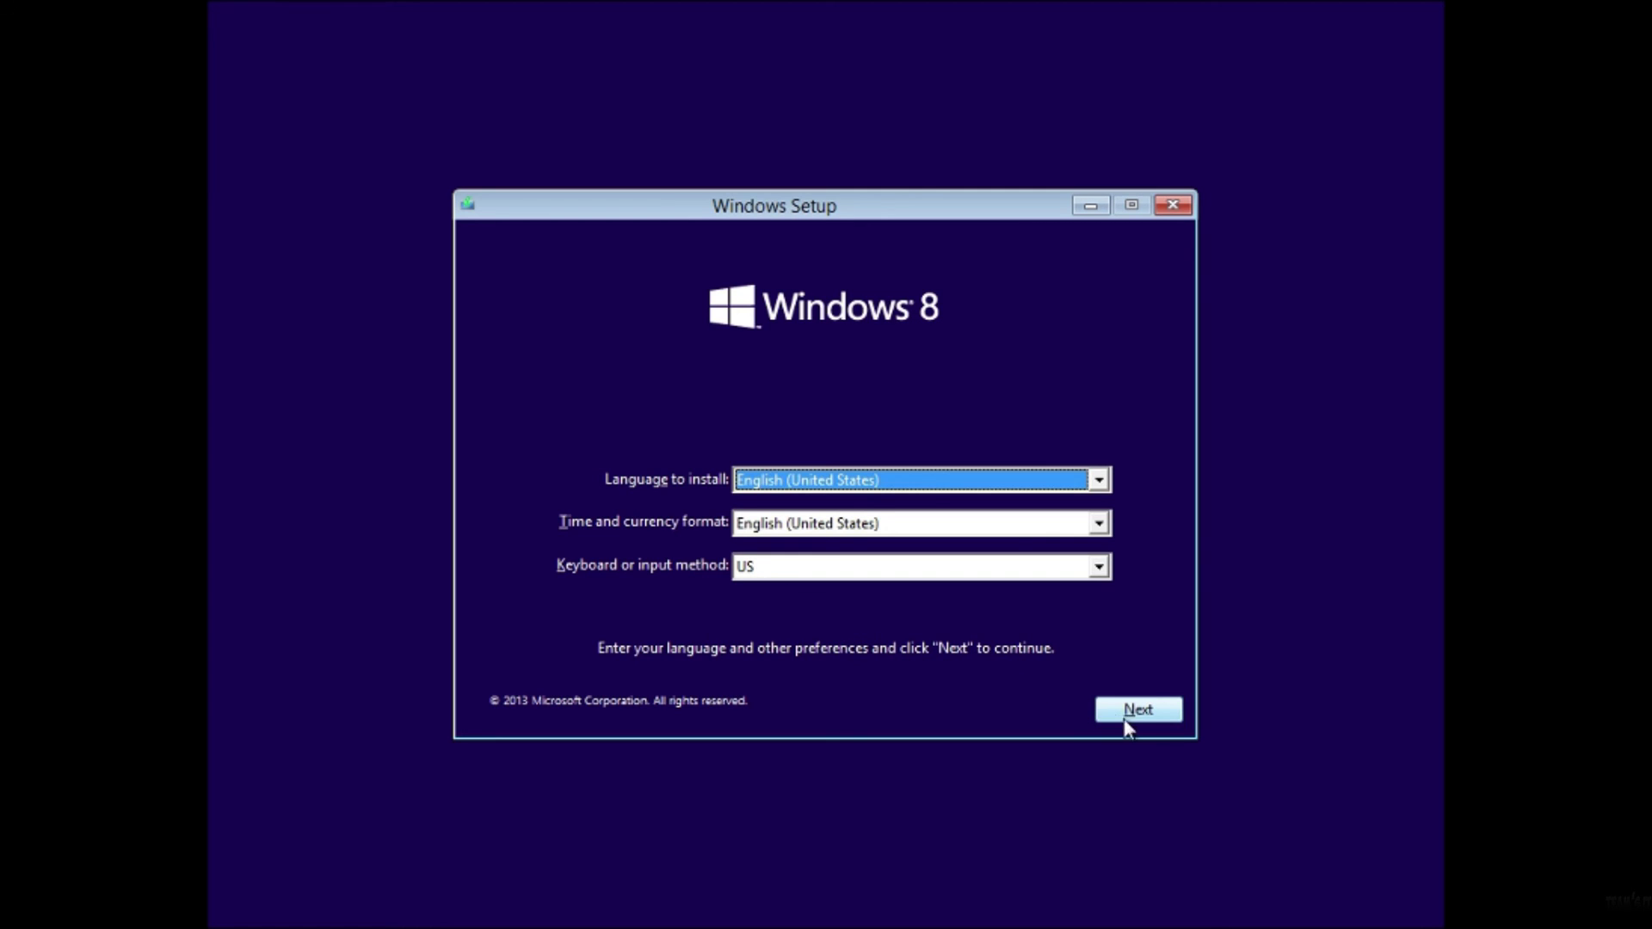
# Accept English (United States) language and format with the US keyboard in Windows Setup.
pyautogui.click(1158, 721)
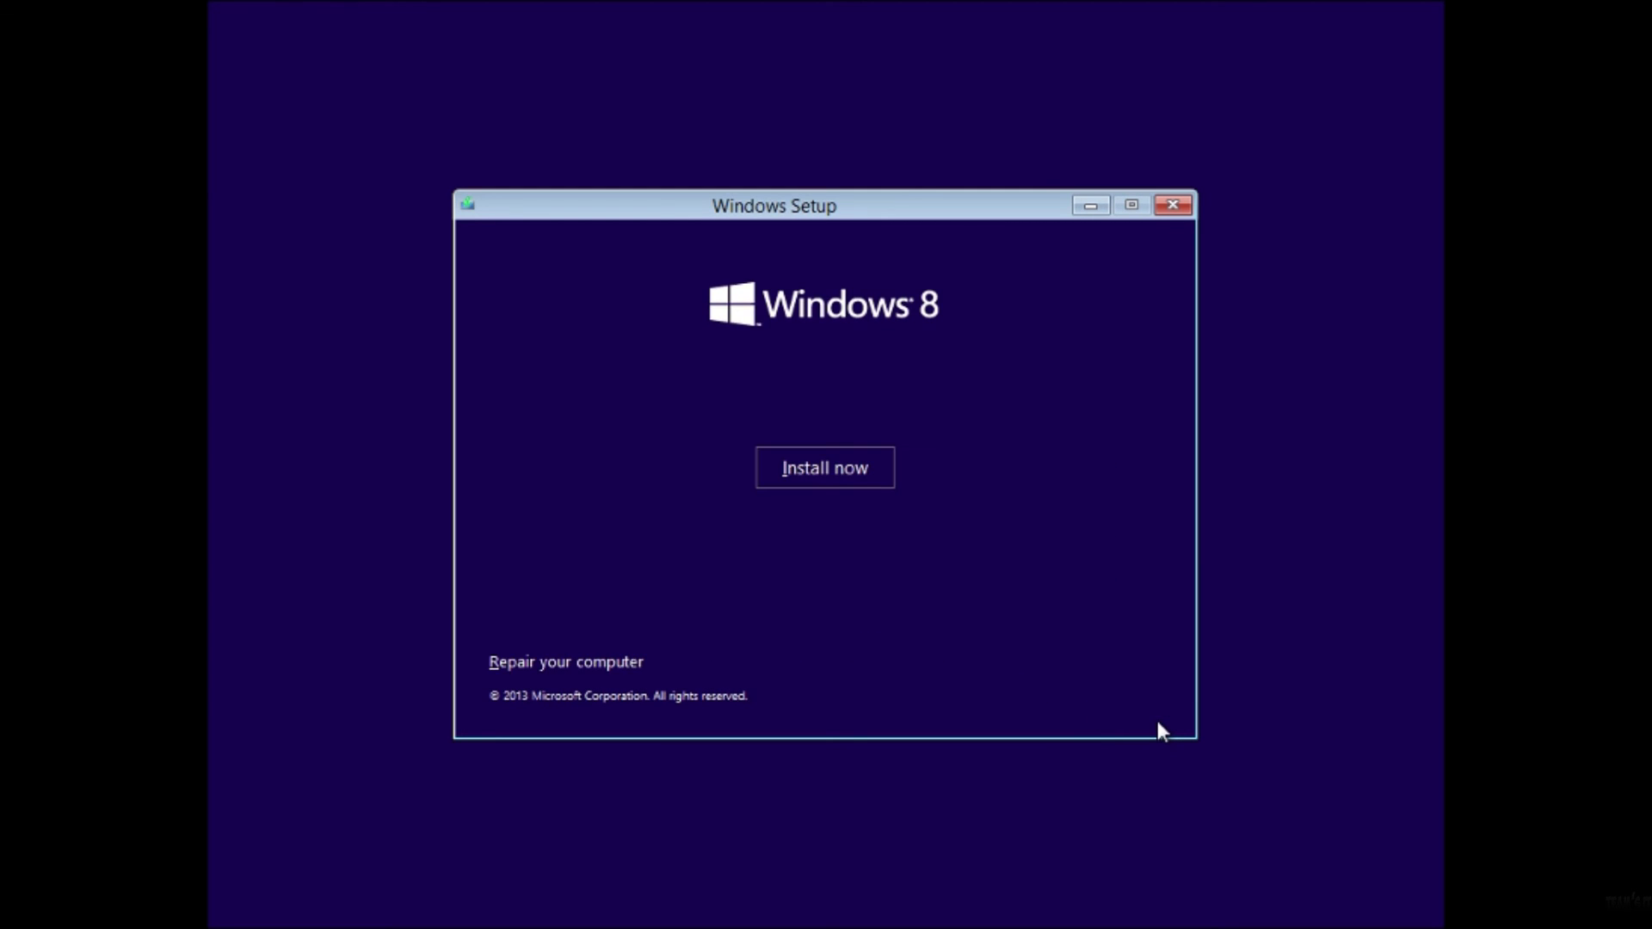